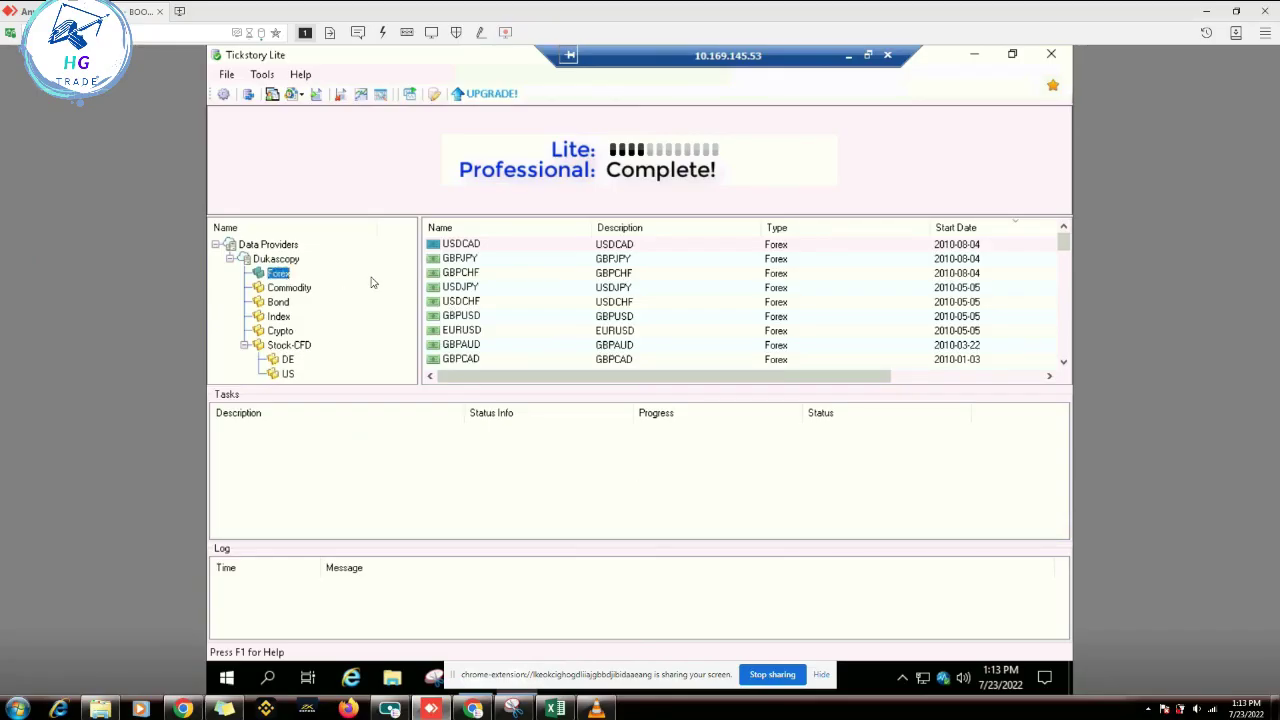
# Step: Browse the Forex pairs USDCAD, USDJPY and USDCHF and scroll down the symbol list
pyautogui.click(472, 246)
pyautogui.click(467, 273)
pyautogui.click(466, 300)
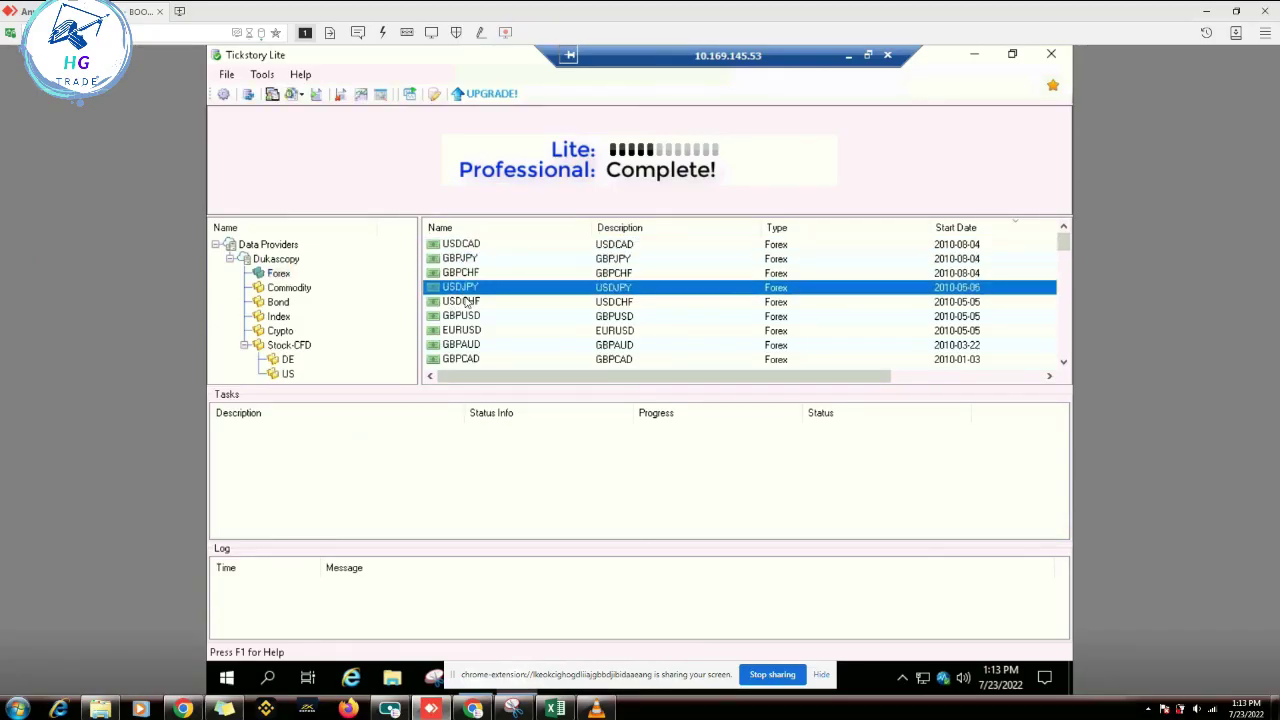
pyautogui.scroll(-1, 466, 303)
pyautogui.scroll(-3, 466, 304)
pyautogui.scroll(-3, 470, 320)
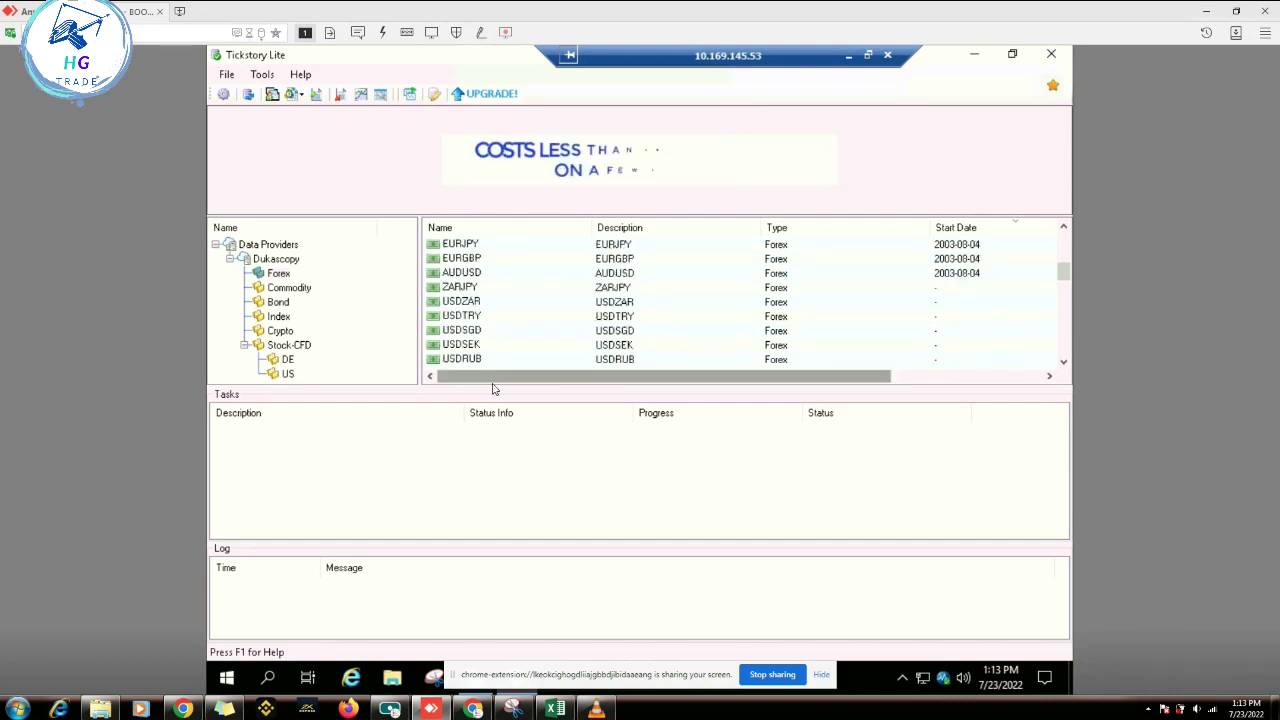
# Step: Switch to the Commodity instruments and select XAUUSD gold
pyautogui.moveTo(495, 377); pyautogui.dragTo(630, 377)
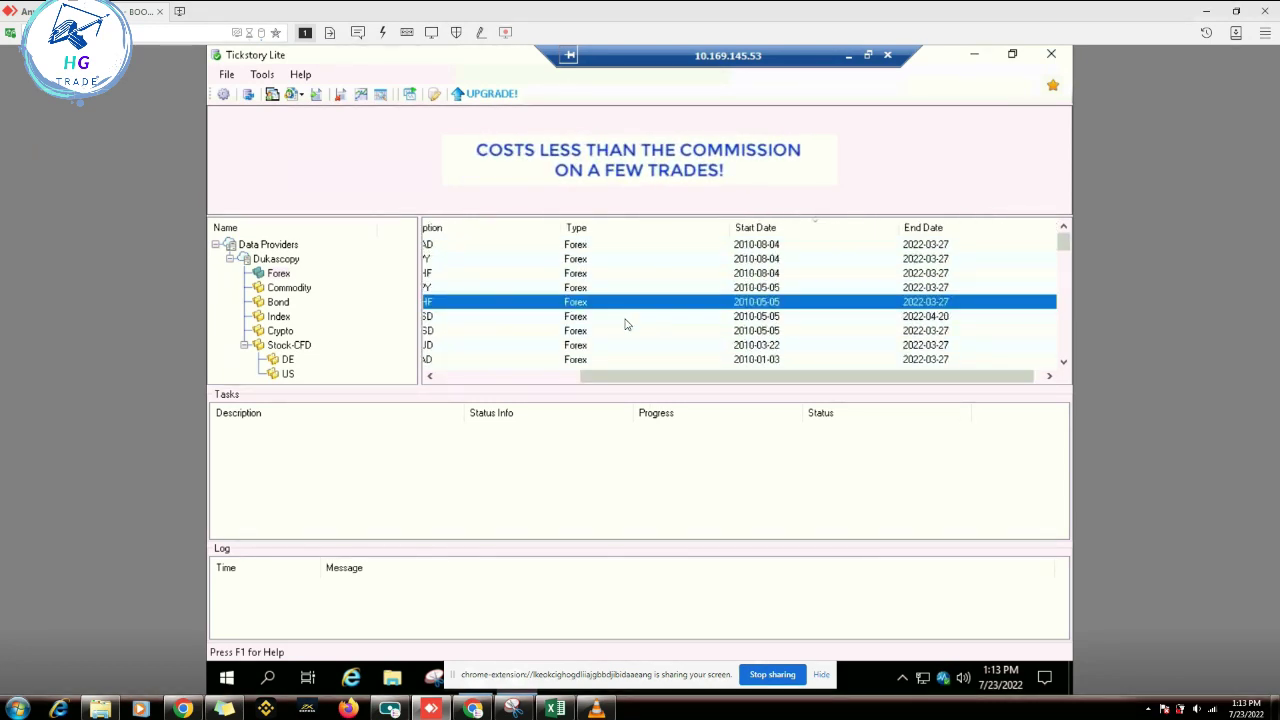
pyautogui.click(289, 287)
pyautogui.moveTo(629, 377); pyautogui.dragTo(479, 377)
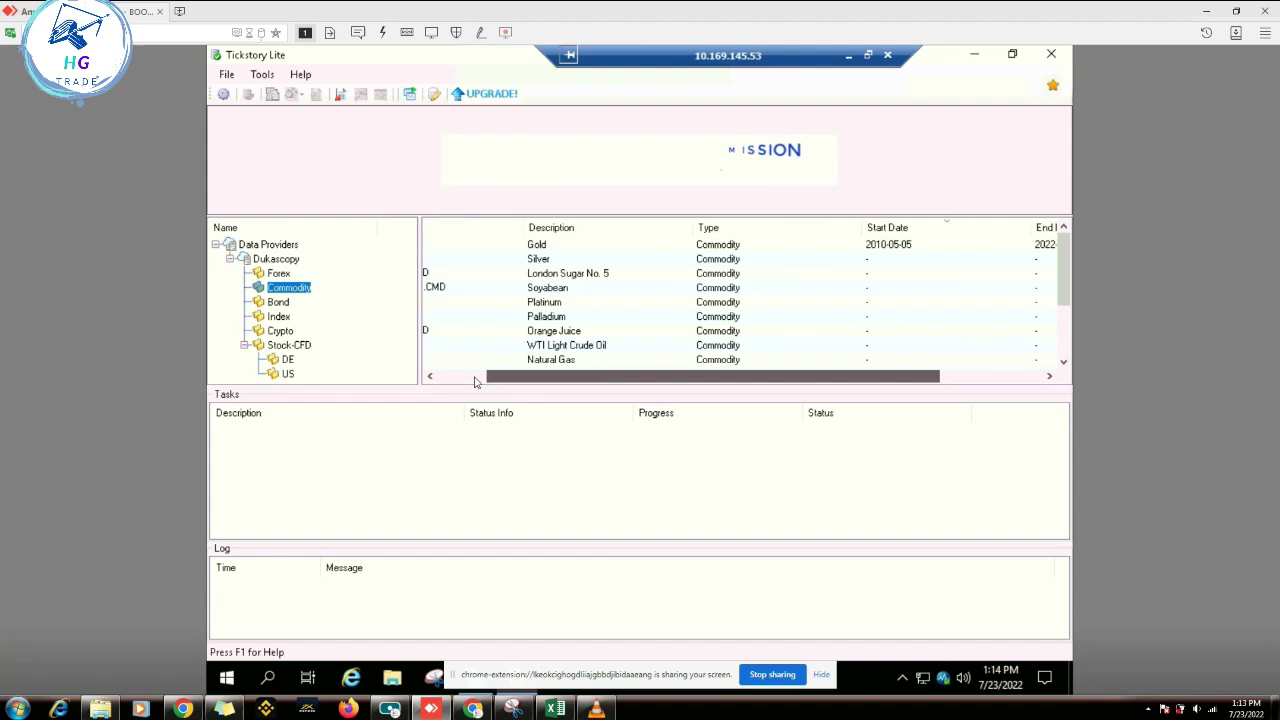
pyautogui.click(490, 246)
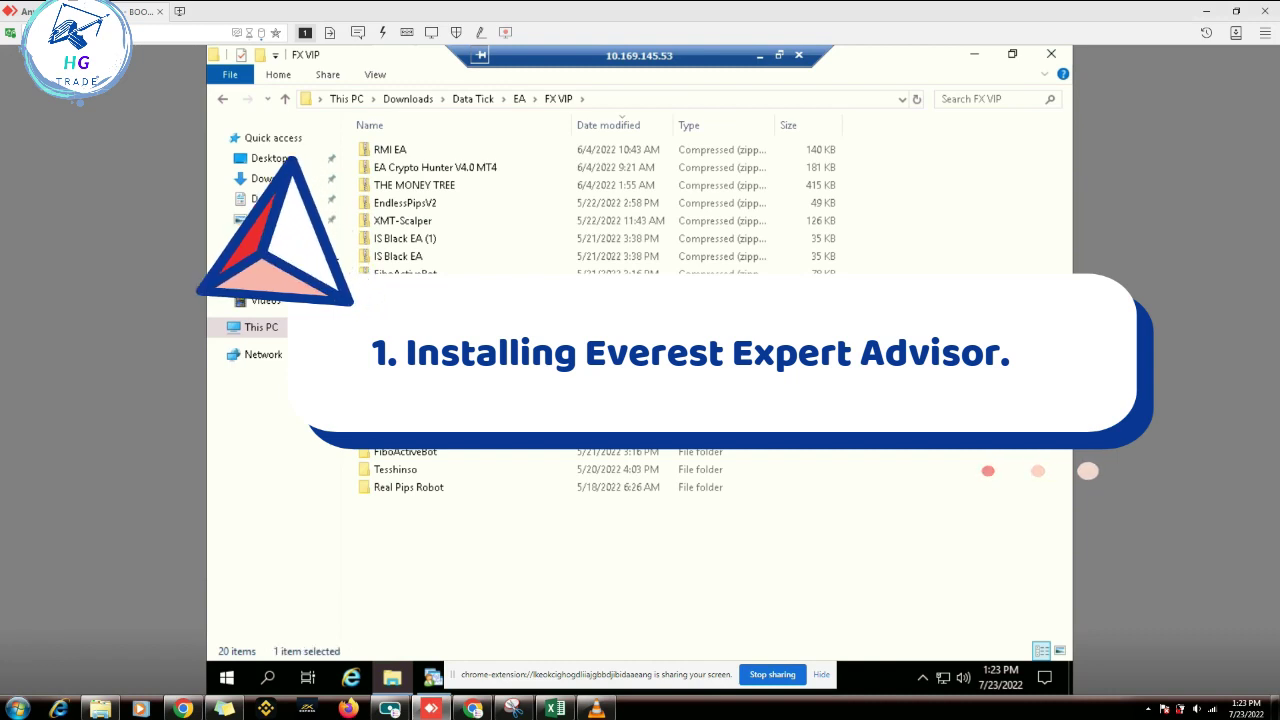
# Step: Copy Experts, Presets and msimg32.dll from the Everestfx MQL4 folder
pyautogui.press('Return')
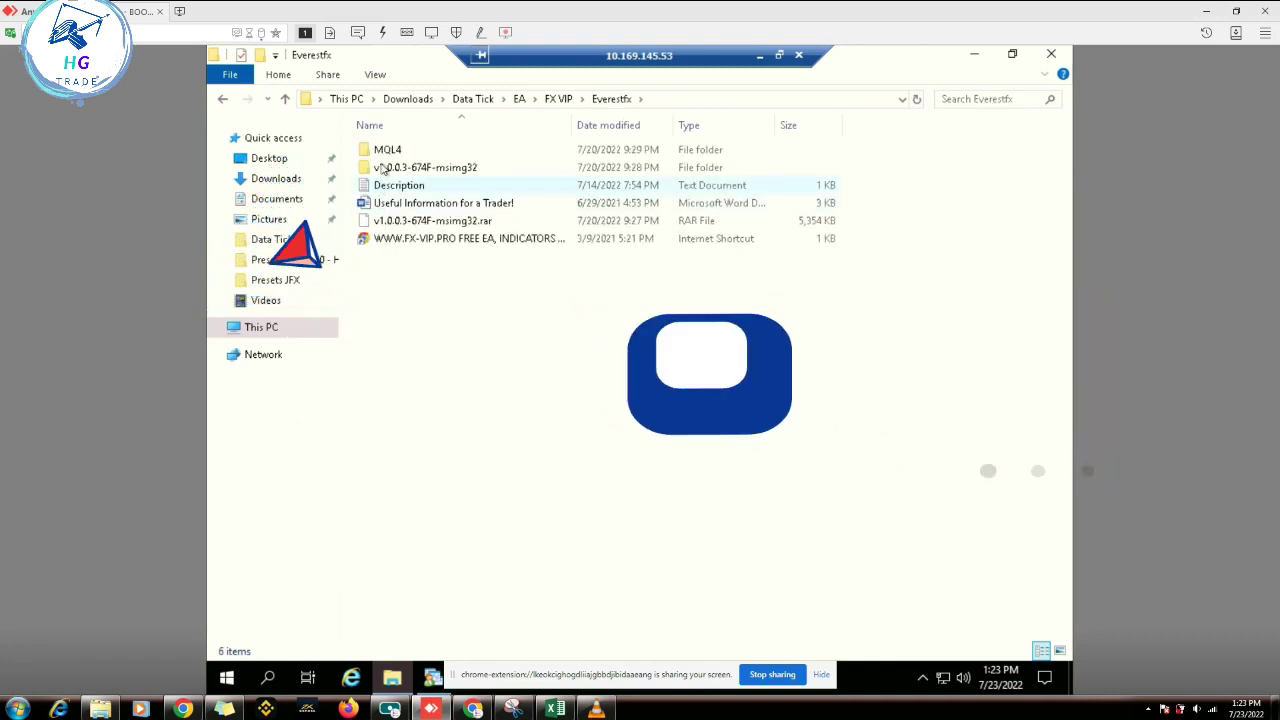
pyautogui.doubleClick(385, 150)
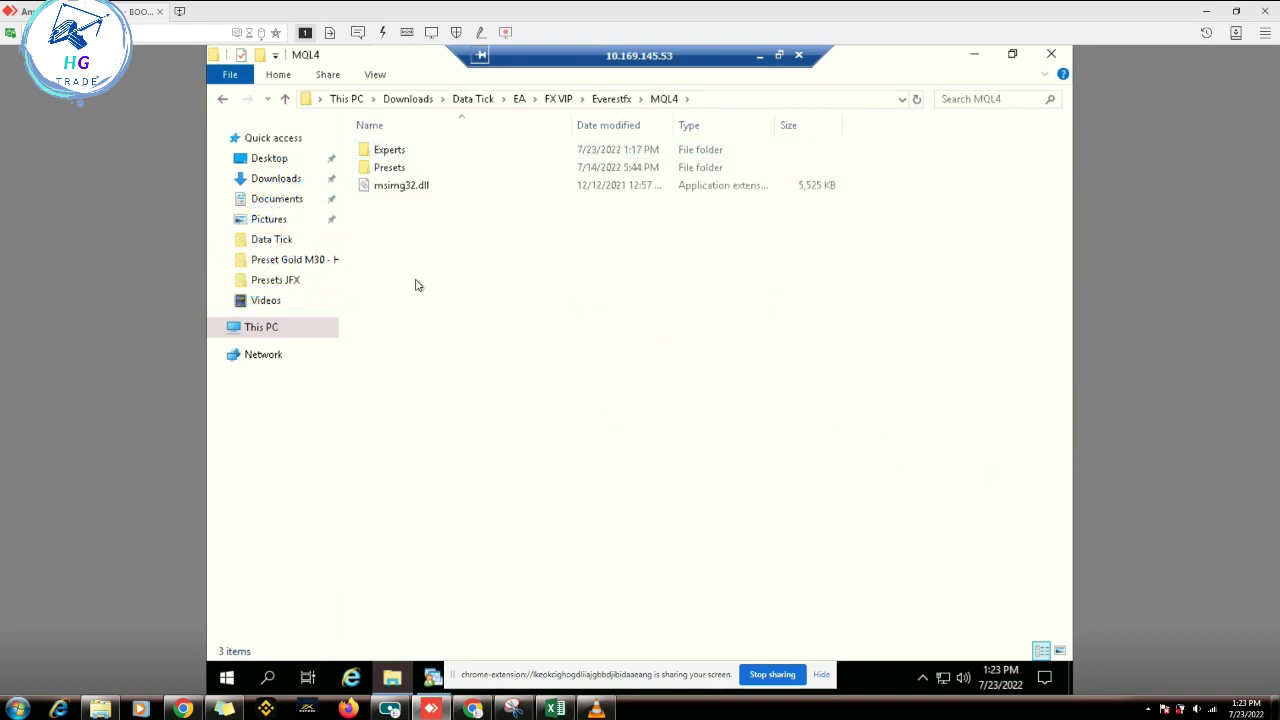
pyautogui.hotkey('ctrl', 'a')
pyautogui.rightClick(451, 169)
pyautogui.click(498, 406)
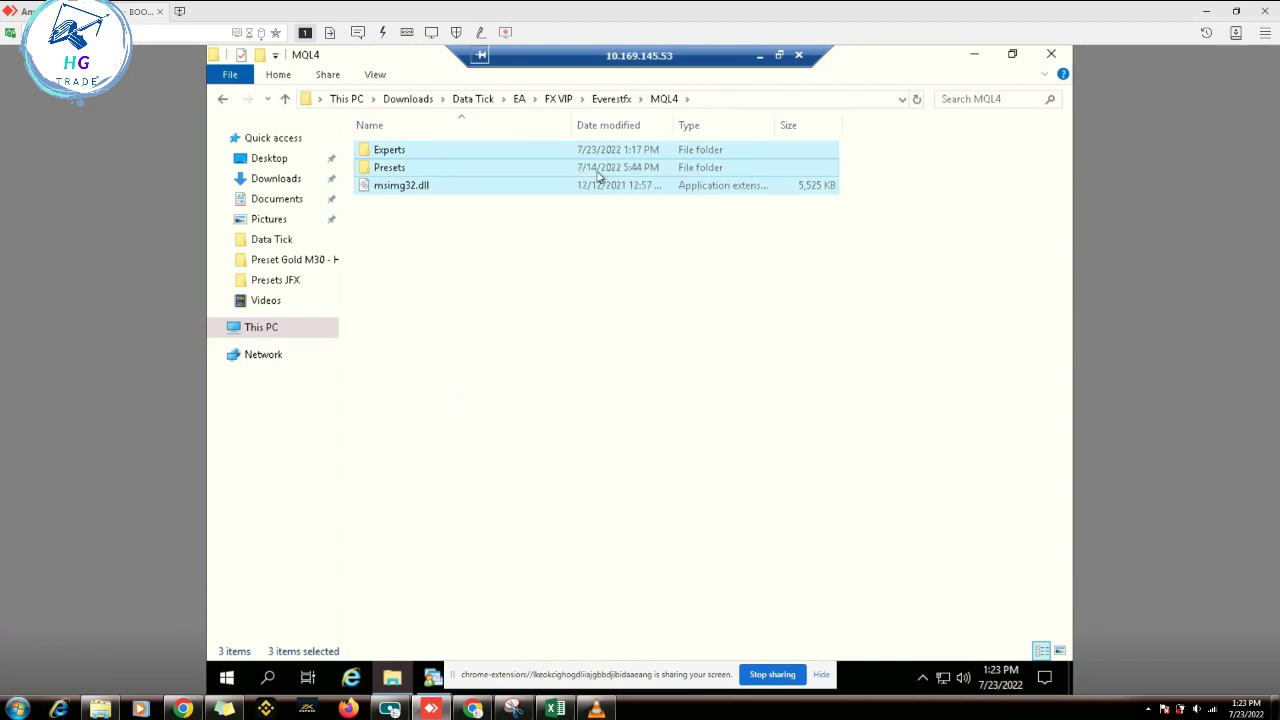
# Step: Paste them into the Octa Markets MetaTrader 4 folder, replacing files, after closing MetaTrader 4
pyautogui.click(472, 99)
pyautogui.doubleClick(469, 203)
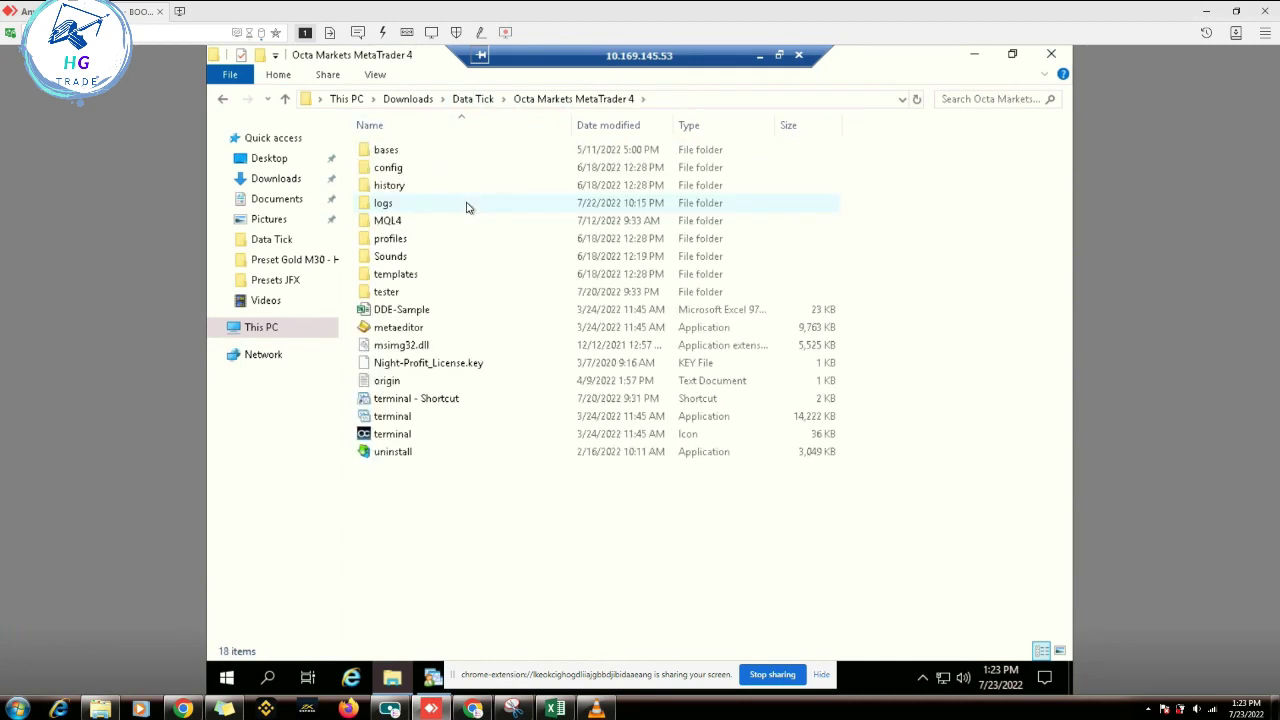
pyautogui.rightClick(481, 517)
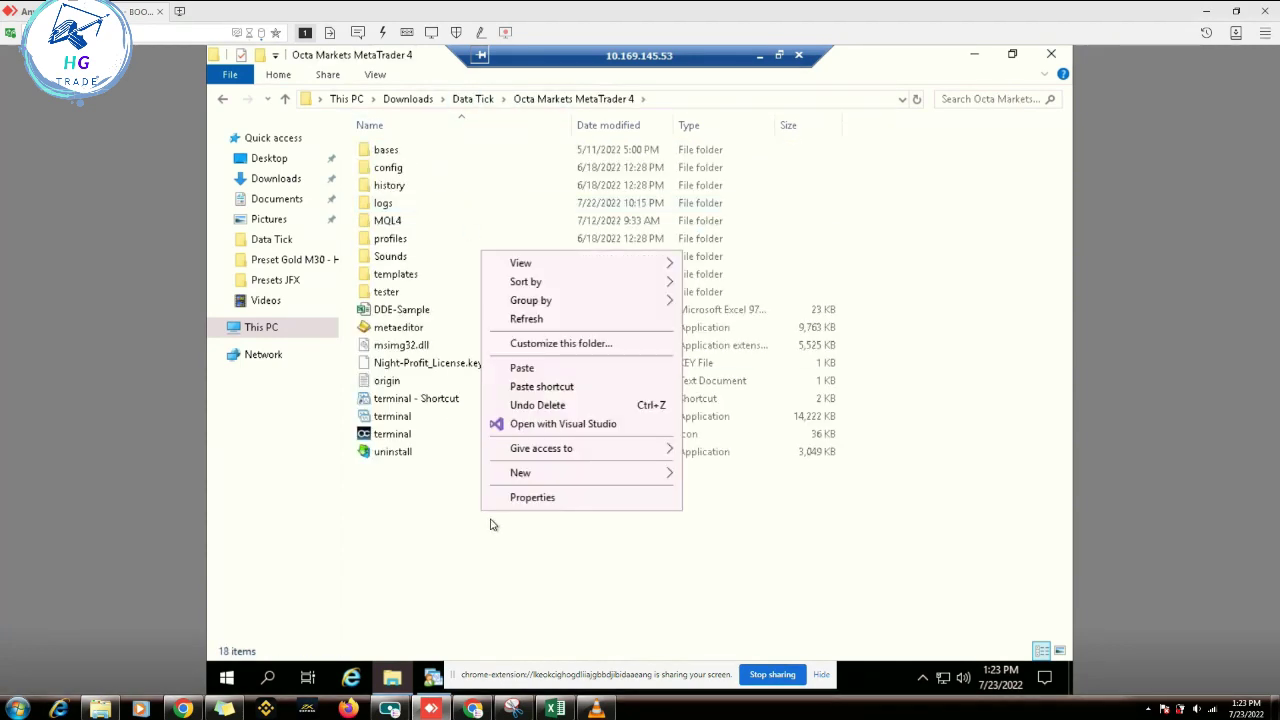
pyautogui.click(545, 370)
pyautogui.click(553, 228)
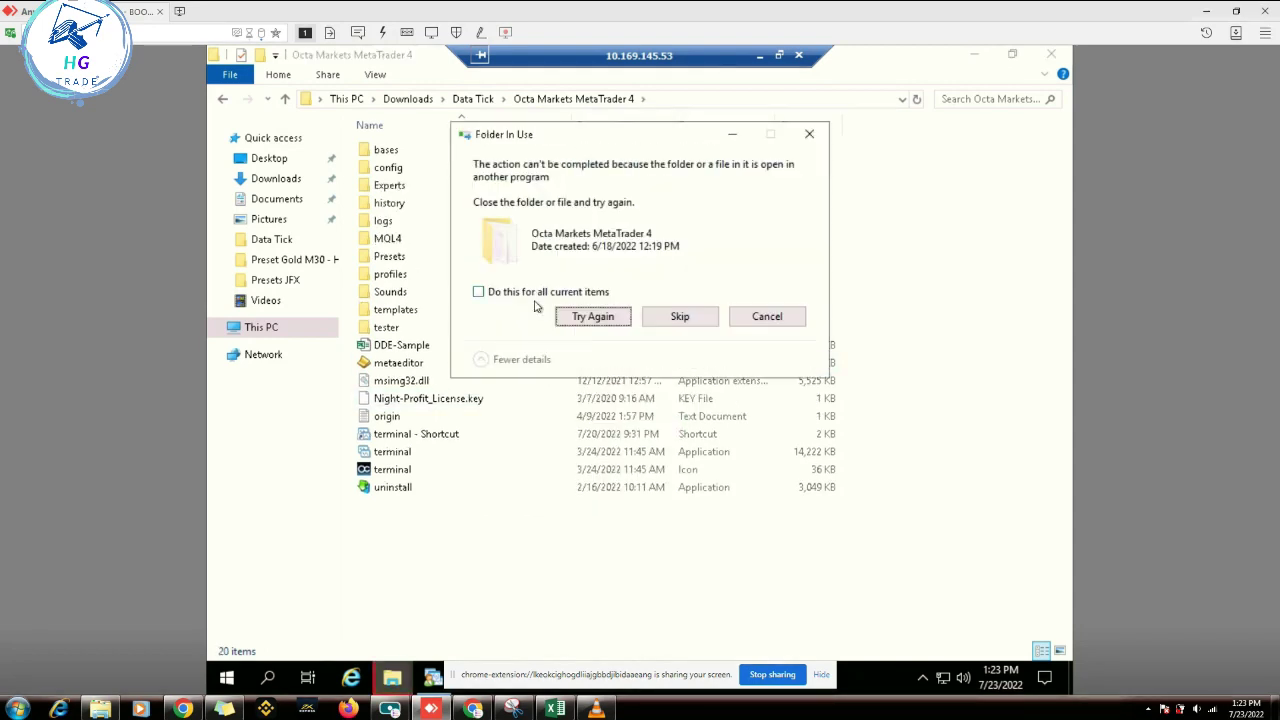
pyautogui.click(432, 677)
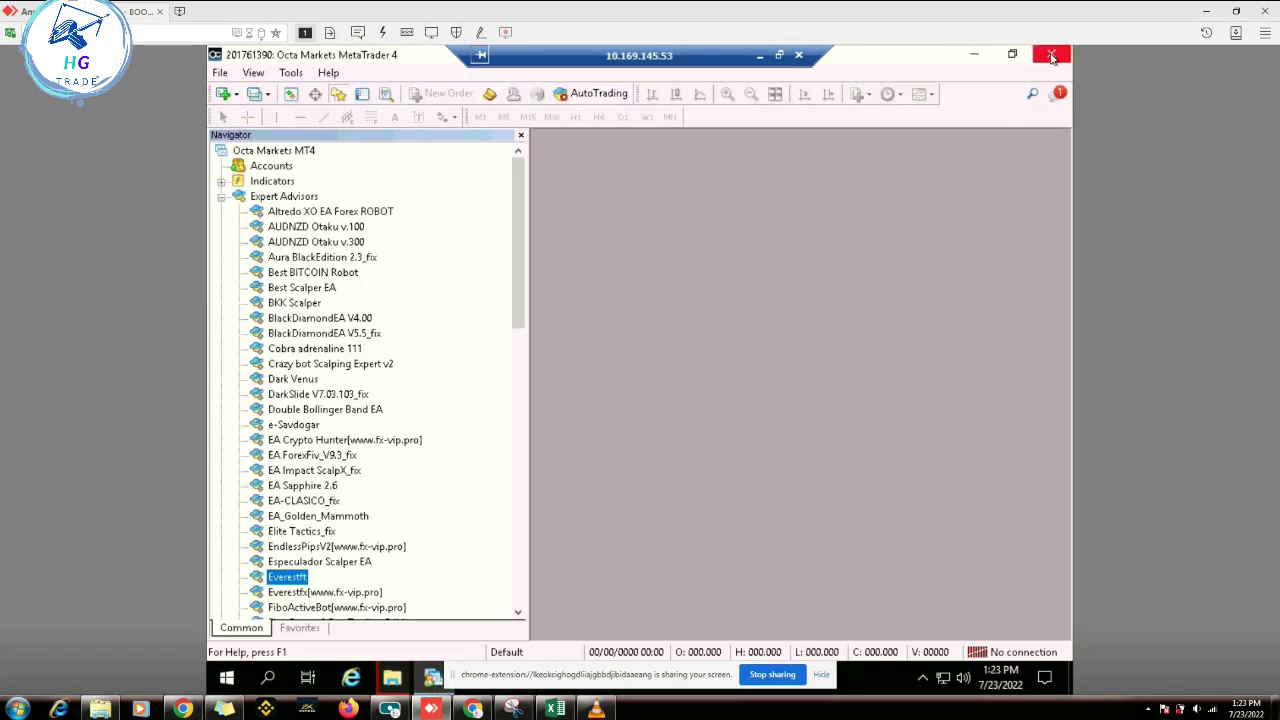
pyautogui.hotkey('alt', 'F4')
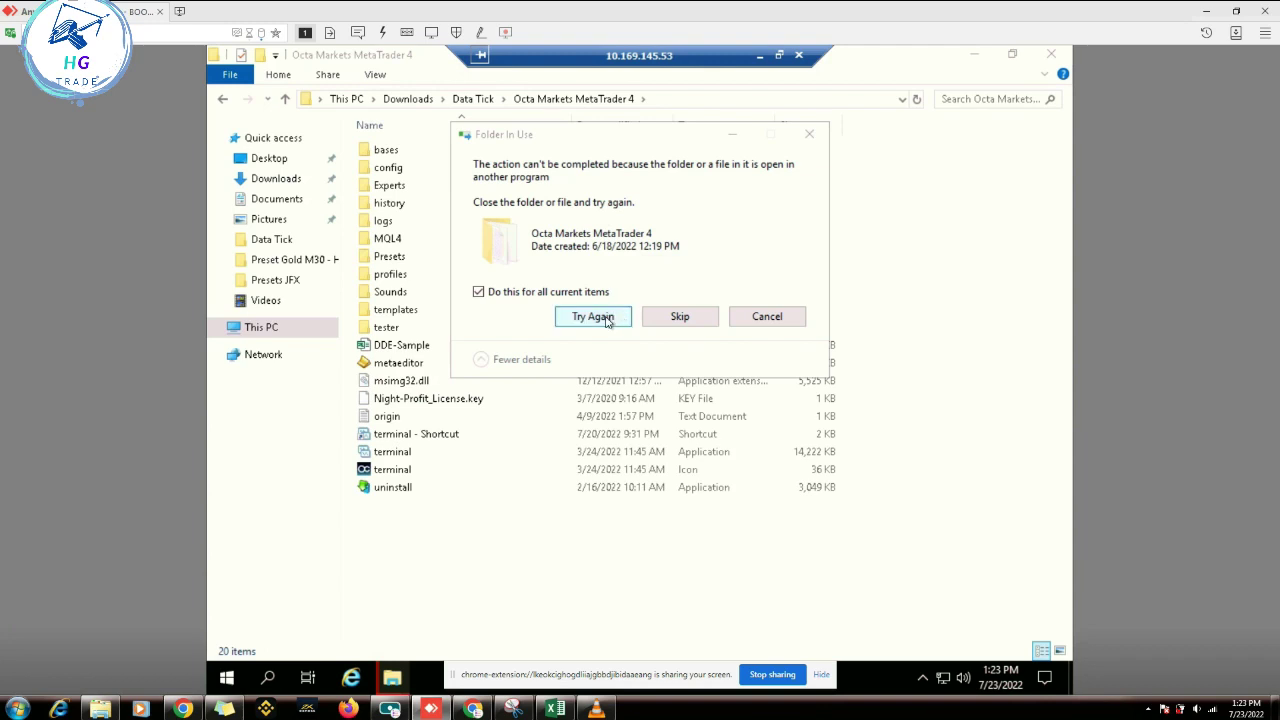
pyautogui.click(606, 320)
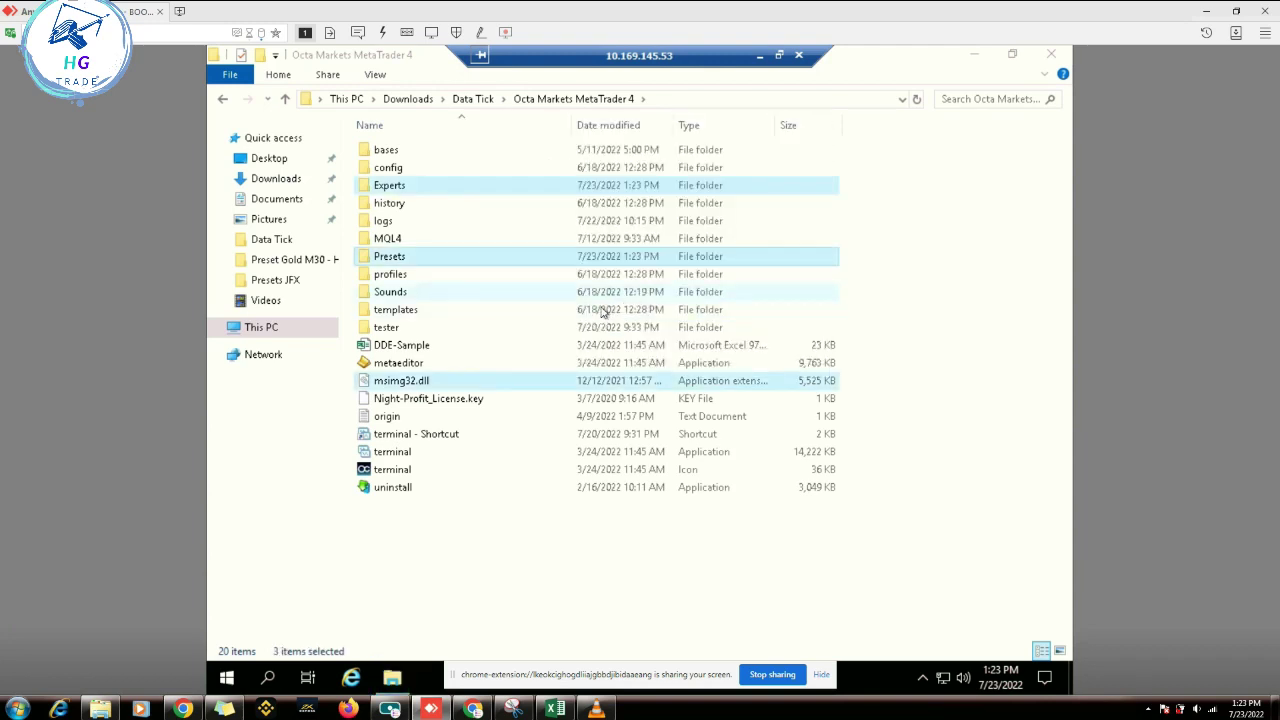
# Step: Move Experts and Presets into the terminal's MQL4 folder, replacing files, and relaunch MetaTrader 4
pyautogui.click(400, 186)
pyautogui.rightClick(414, 189)
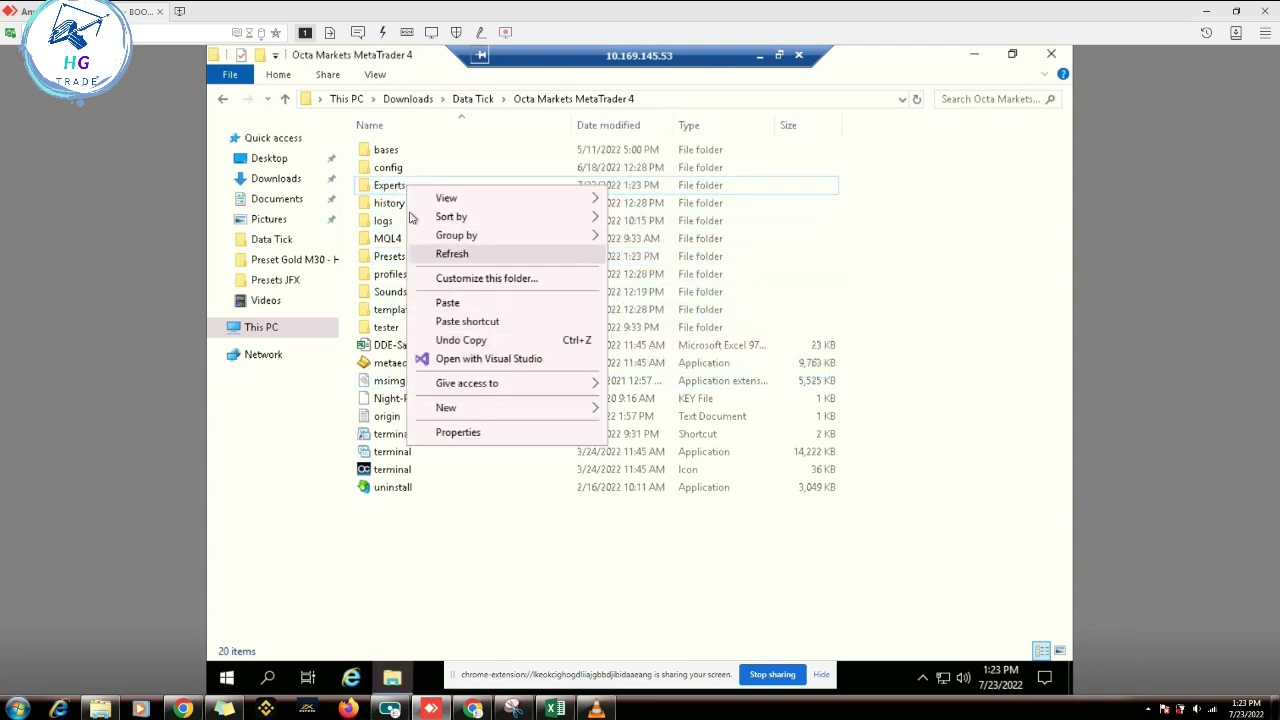
pyautogui.click(408, 272)
pyautogui.rightClick(405, 257)
pyautogui.press('Escape')
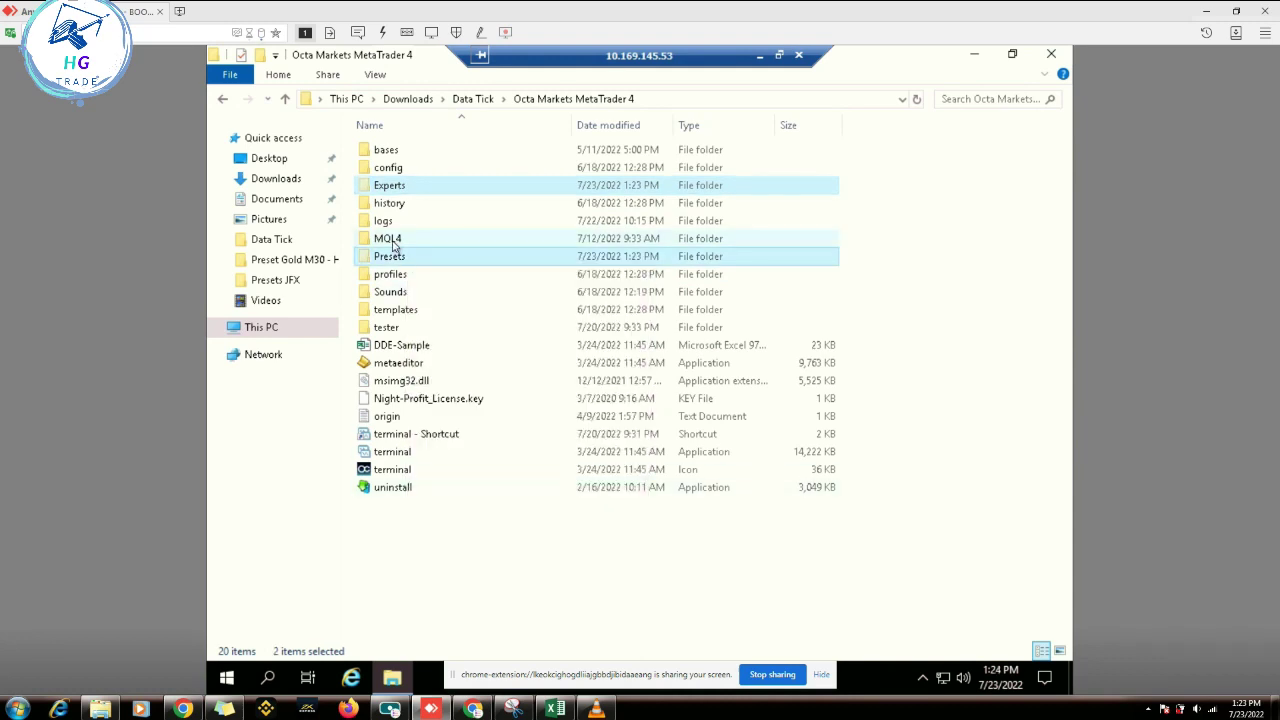
pyautogui.doubleClick(388, 239)
pyautogui.rightClick(466, 484)
pyautogui.click(500, 334)
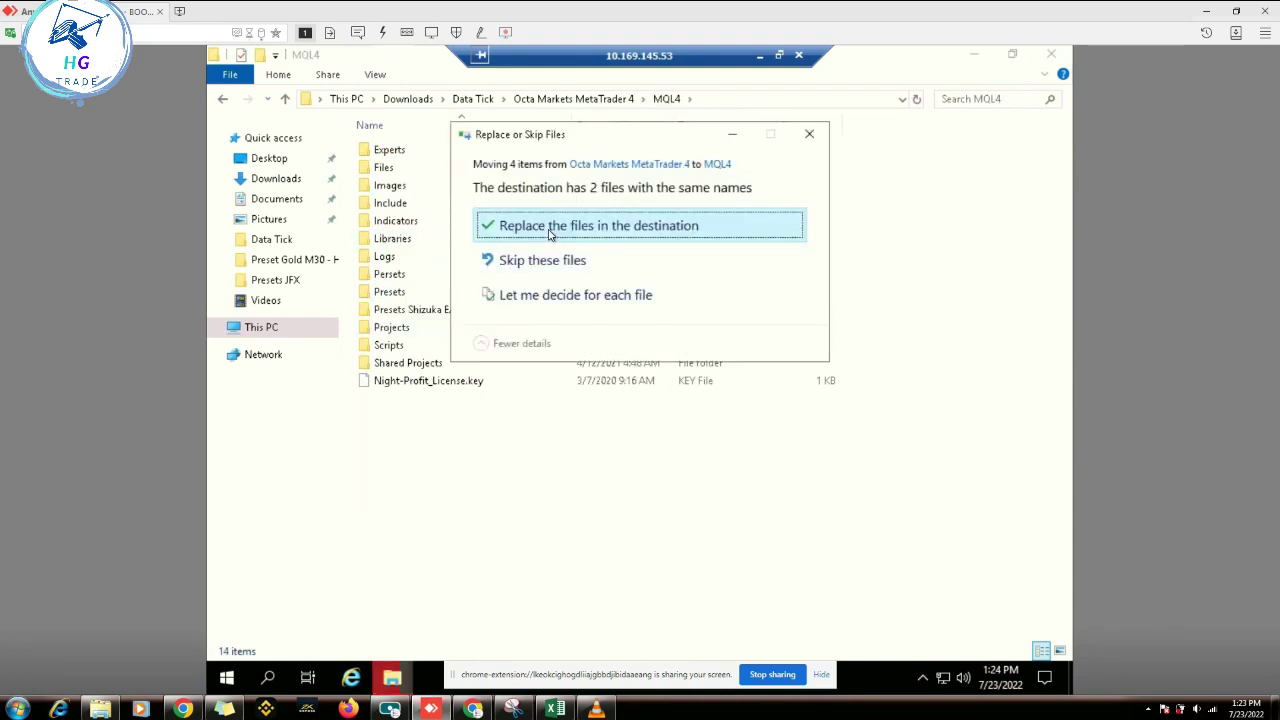
pyautogui.click(551, 234)
pyautogui.click(583, 100)
pyautogui.click(418, 400)
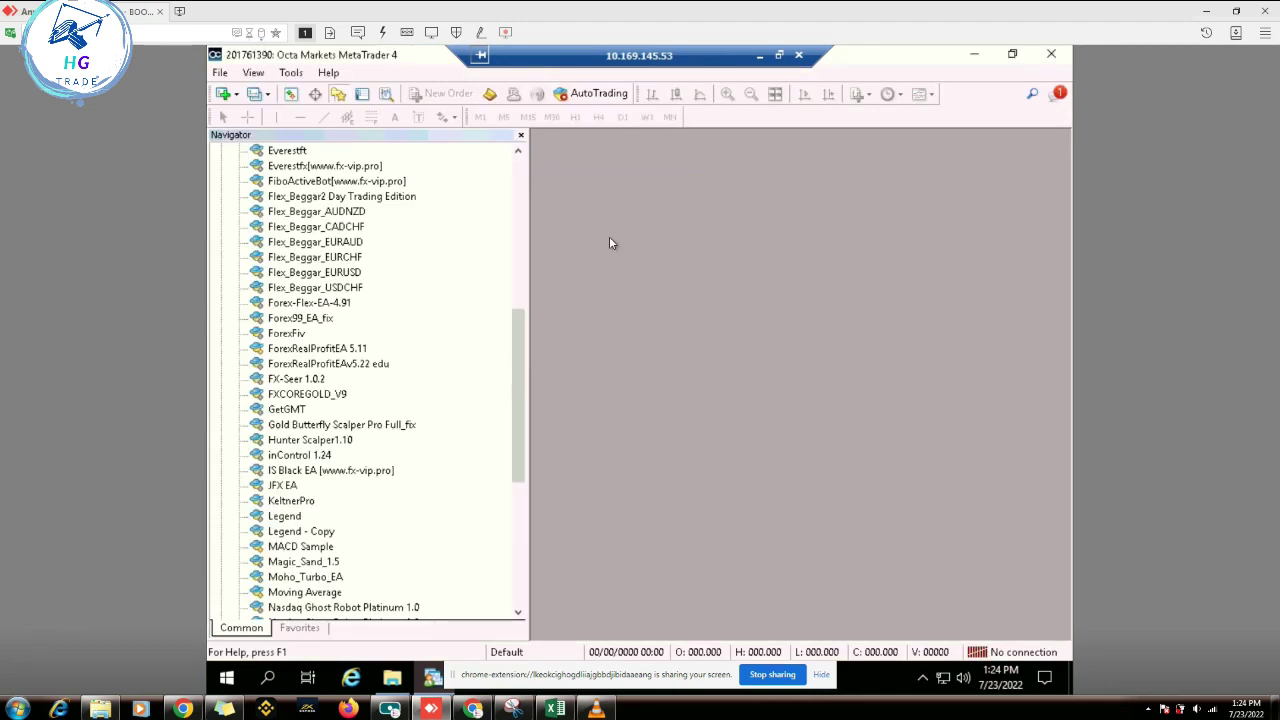
# Step: Refresh the Expert Advisors list in the Navigator
pyautogui.click(300, 198)
pyautogui.rightClick(300, 198)
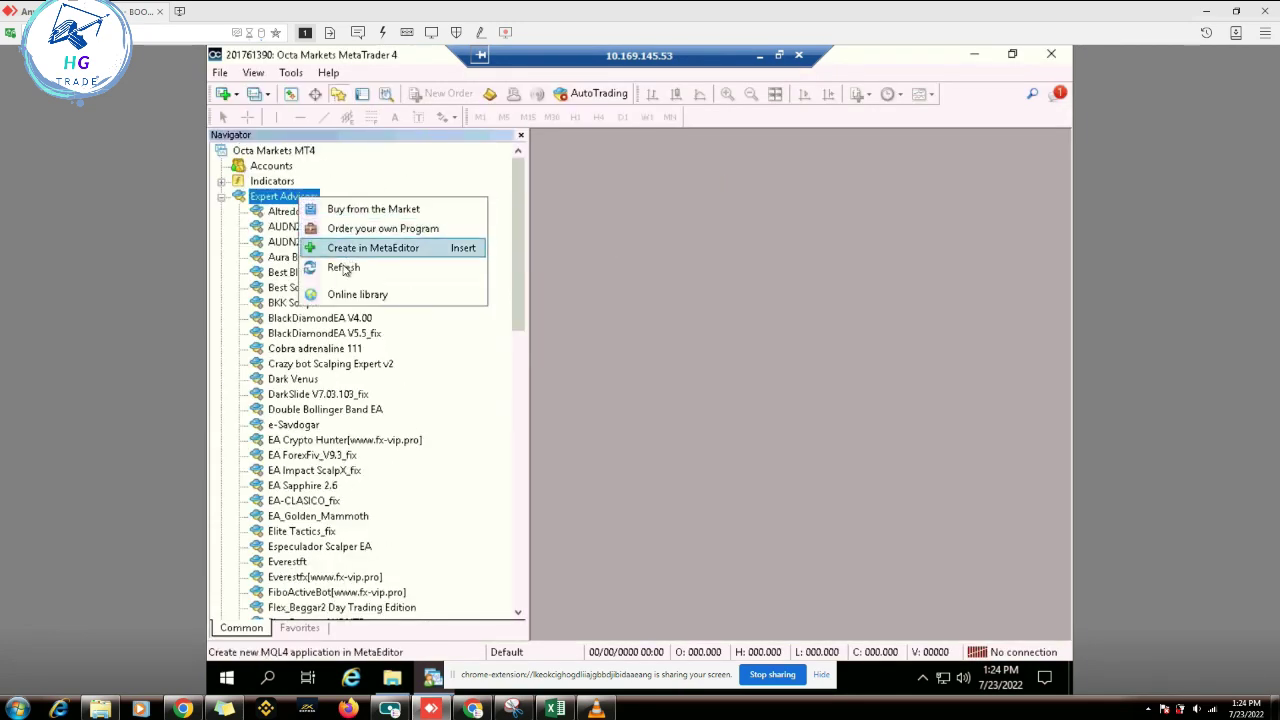
pyautogui.click(344, 268)
# Step: In the Strategy Tester, choose the Everest expert and the EURUSD symbol
pyautogui.hotkey('ctrl', 'r')
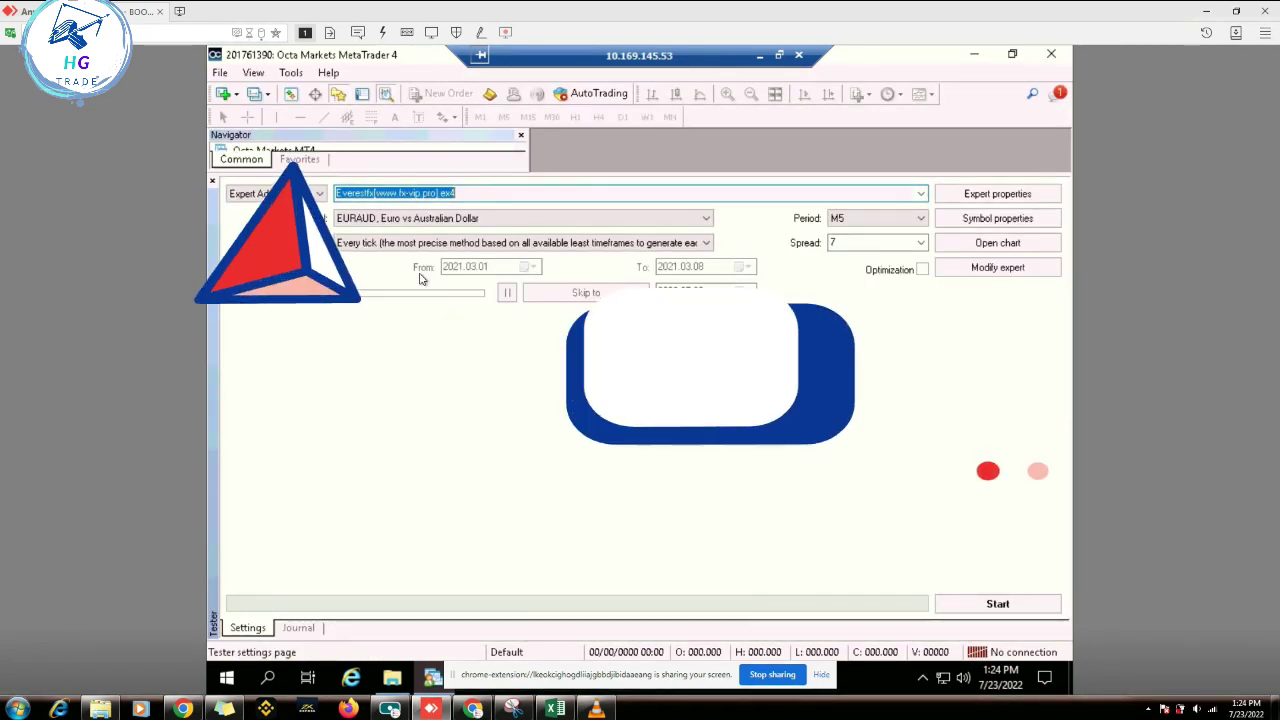
pyautogui.click(920, 194)
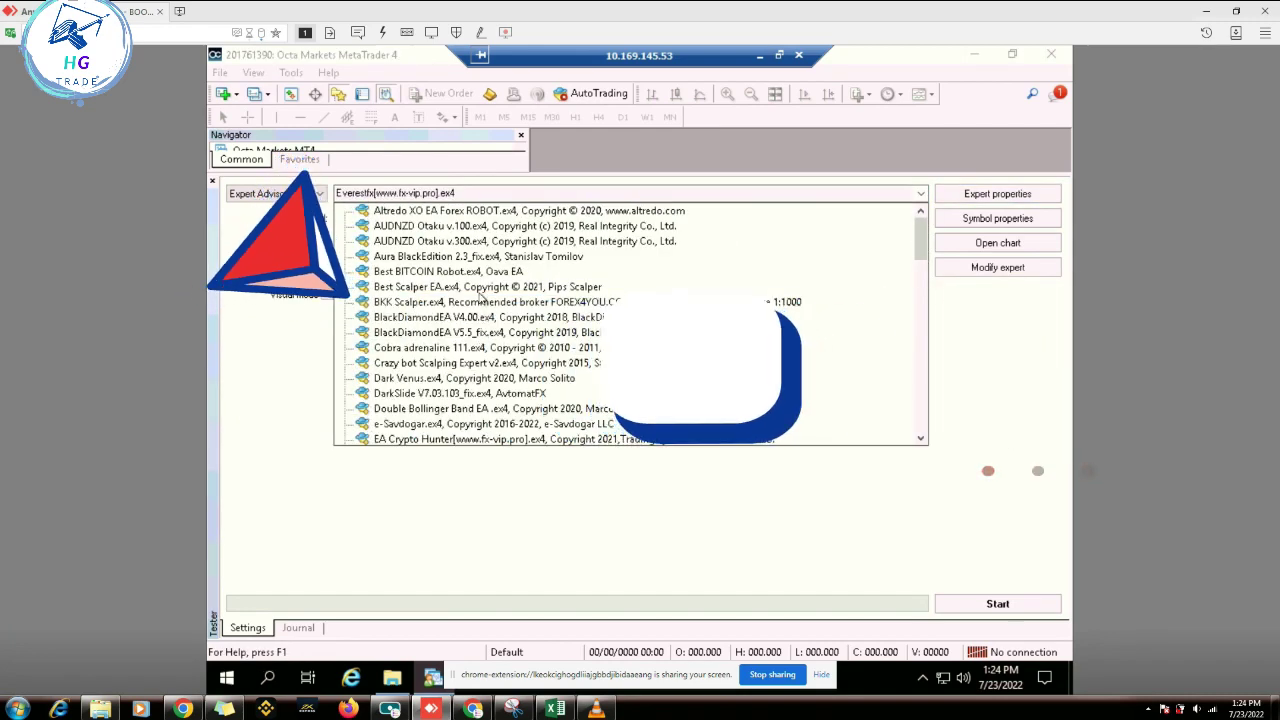
pyautogui.click(991, 372)
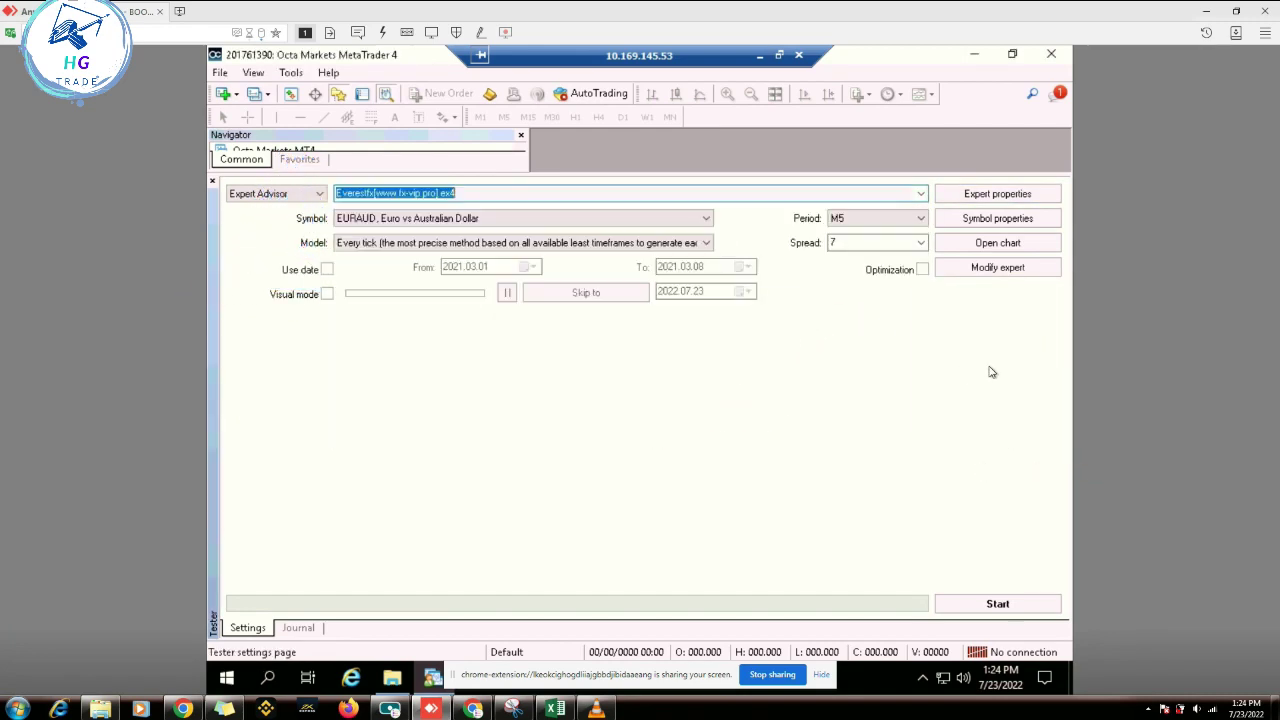
pyautogui.click(920, 194)
pyautogui.click(614, 360)
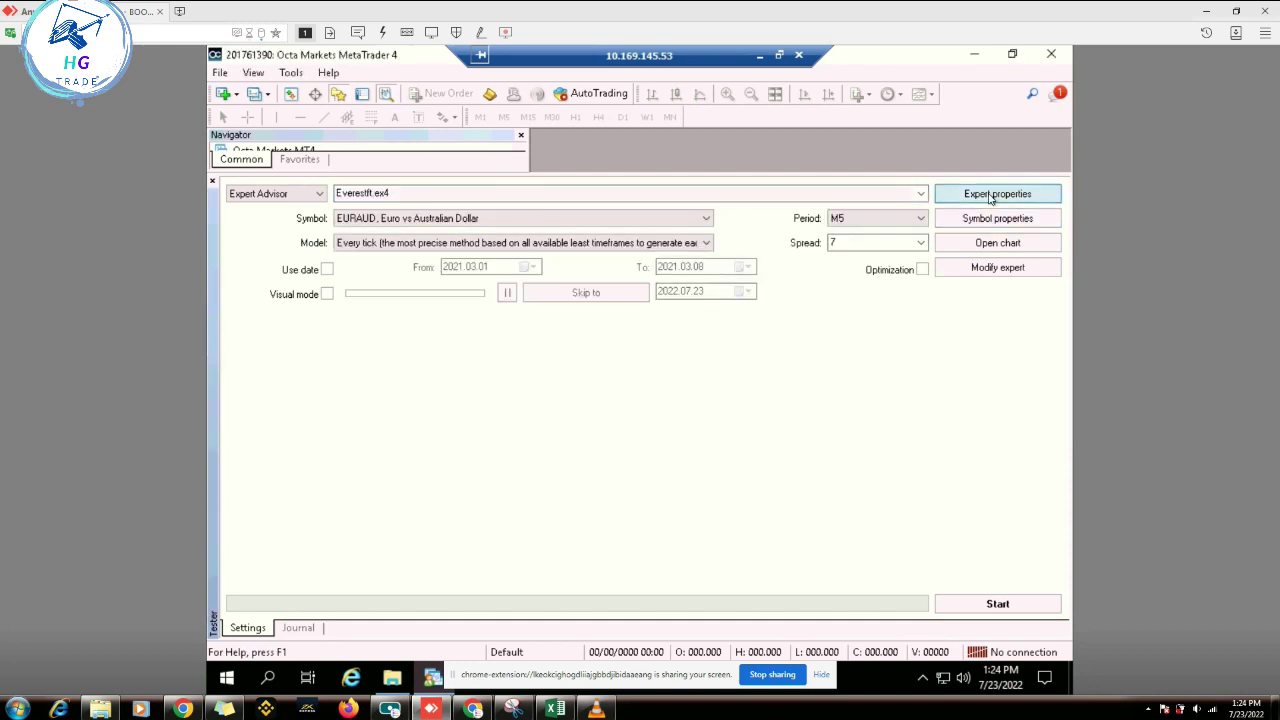
pyautogui.click(420, 218)
pyautogui.click(380, 255)
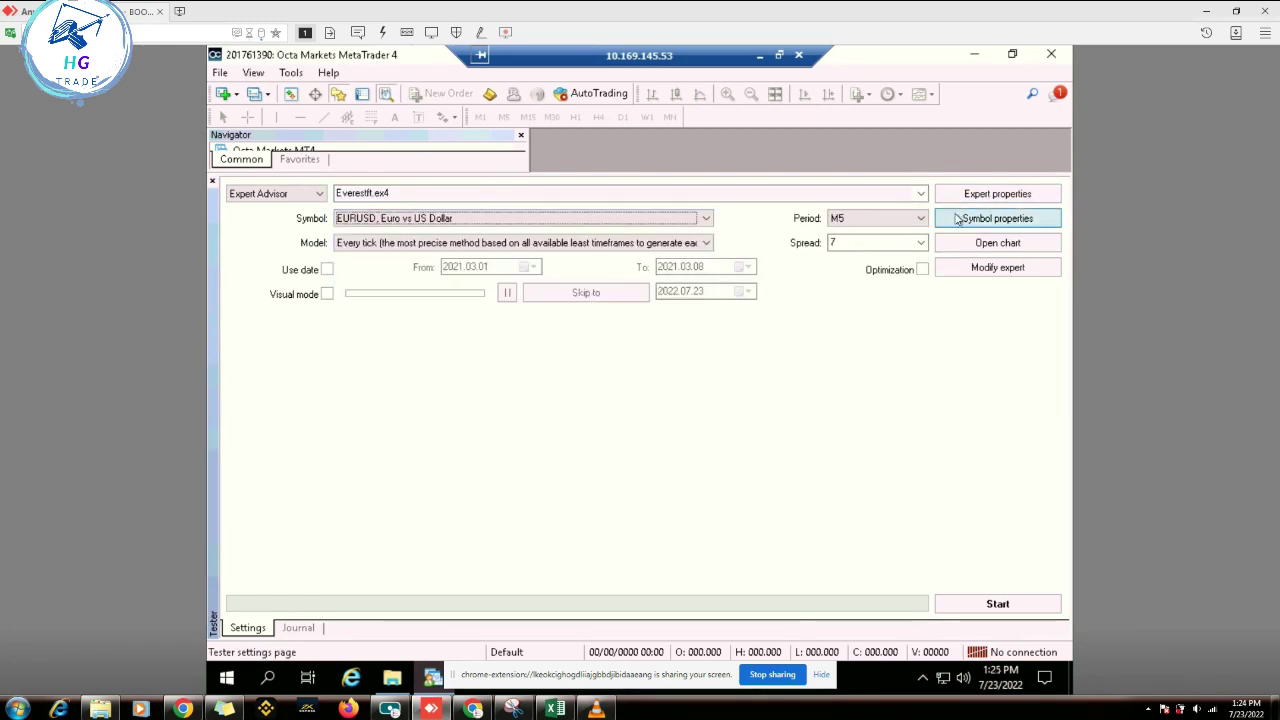
# Step: Review the expert's input parameters and keep the defaults
pyautogui.click(997, 193)
pyautogui.moveTo(677, 347); pyautogui.dragTo(672, 334)
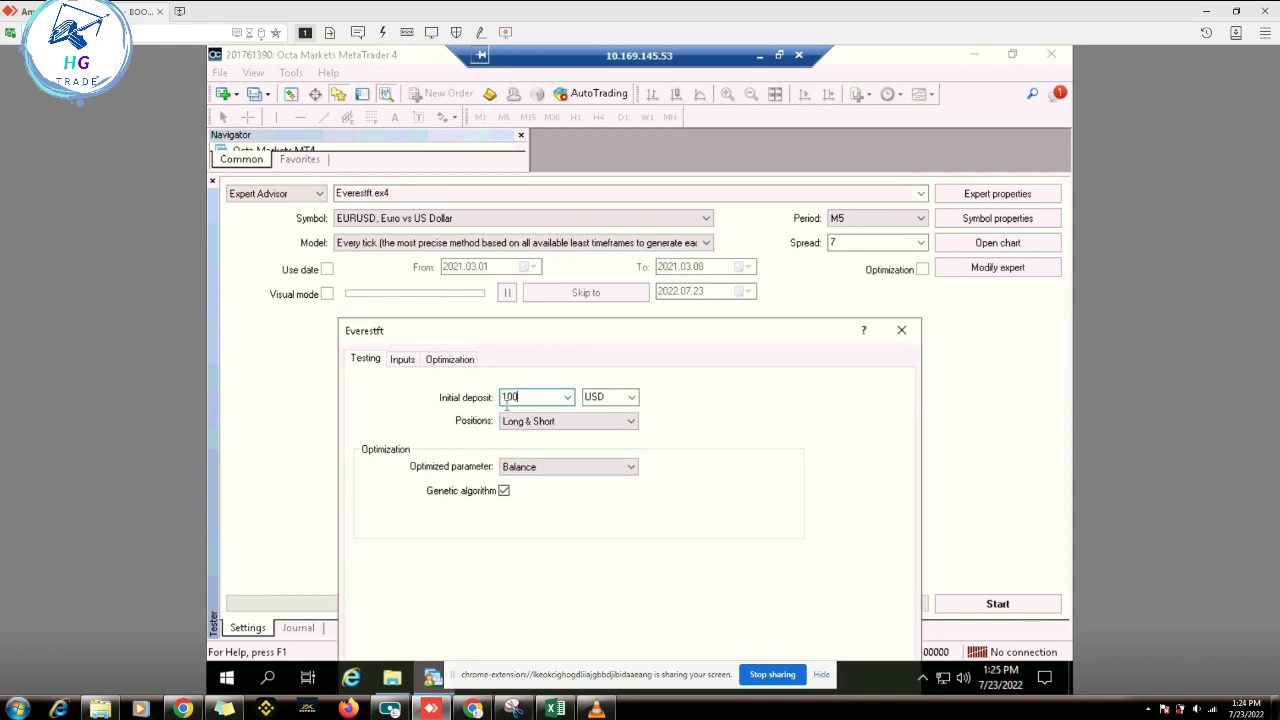
pyautogui.click(401, 360)
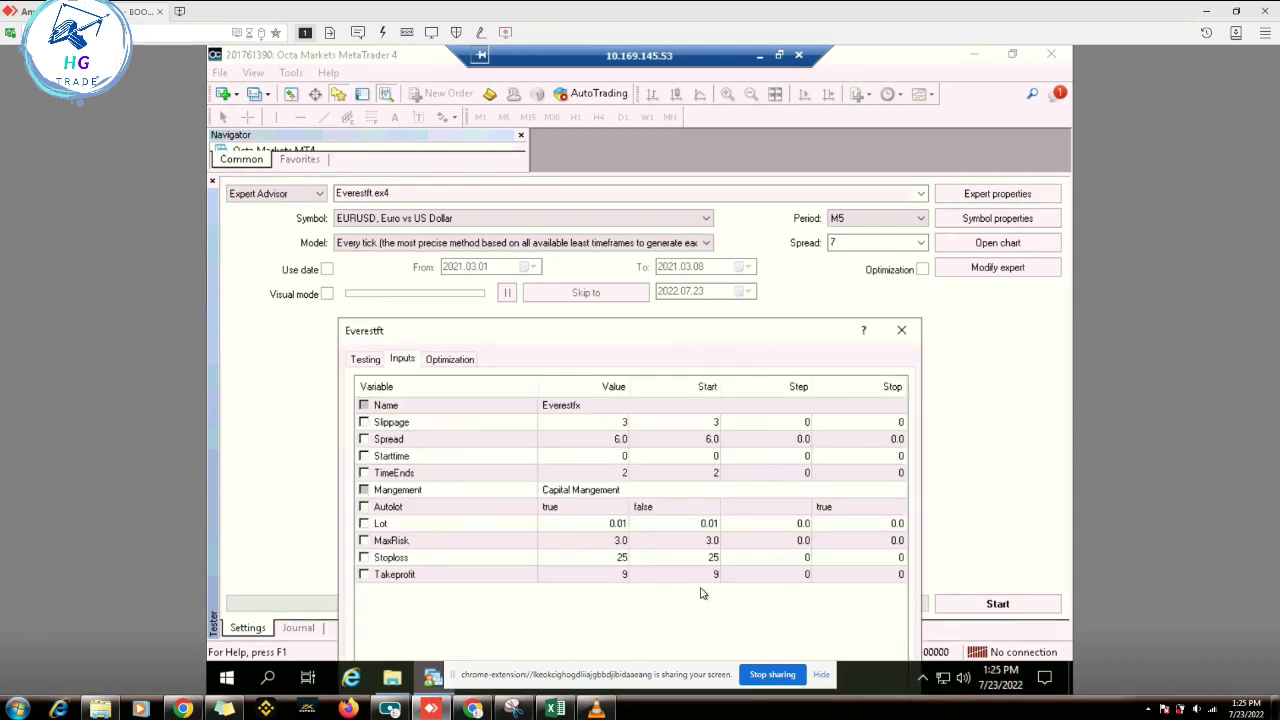
pyautogui.moveTo(728, 325); pyautogui.dragTo(733, 94)
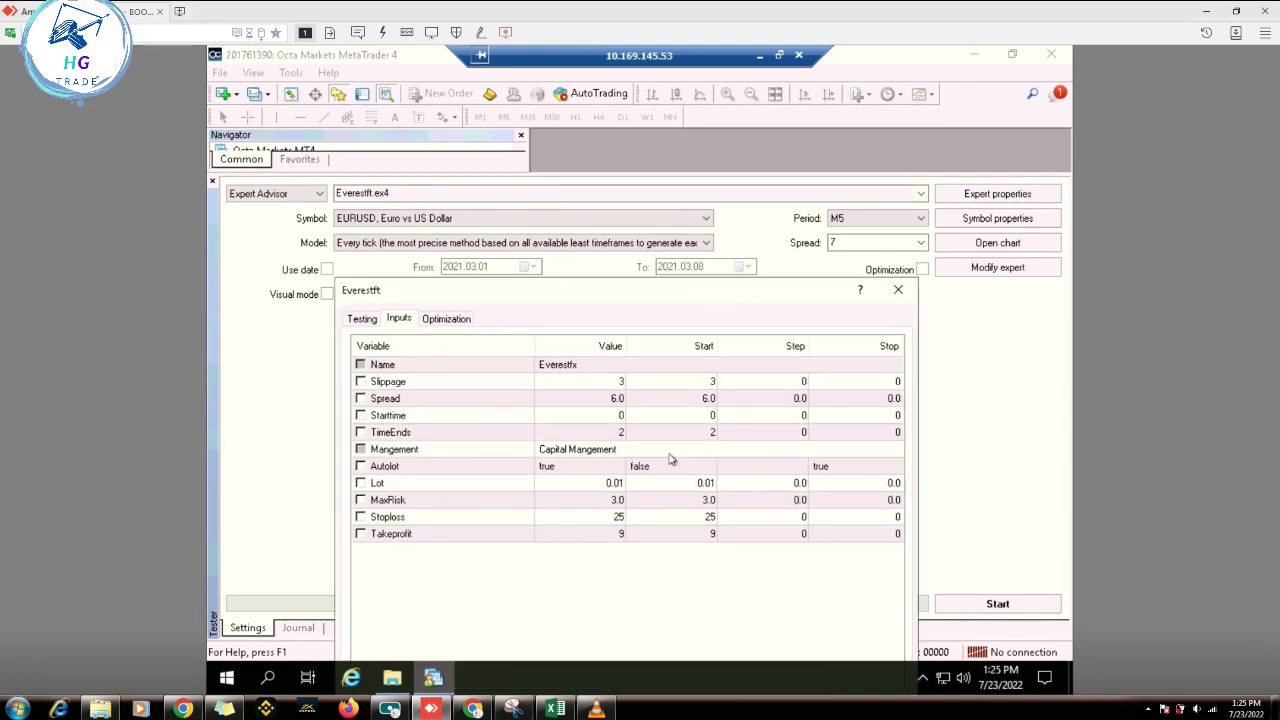
pyautogui.click(750, 582)
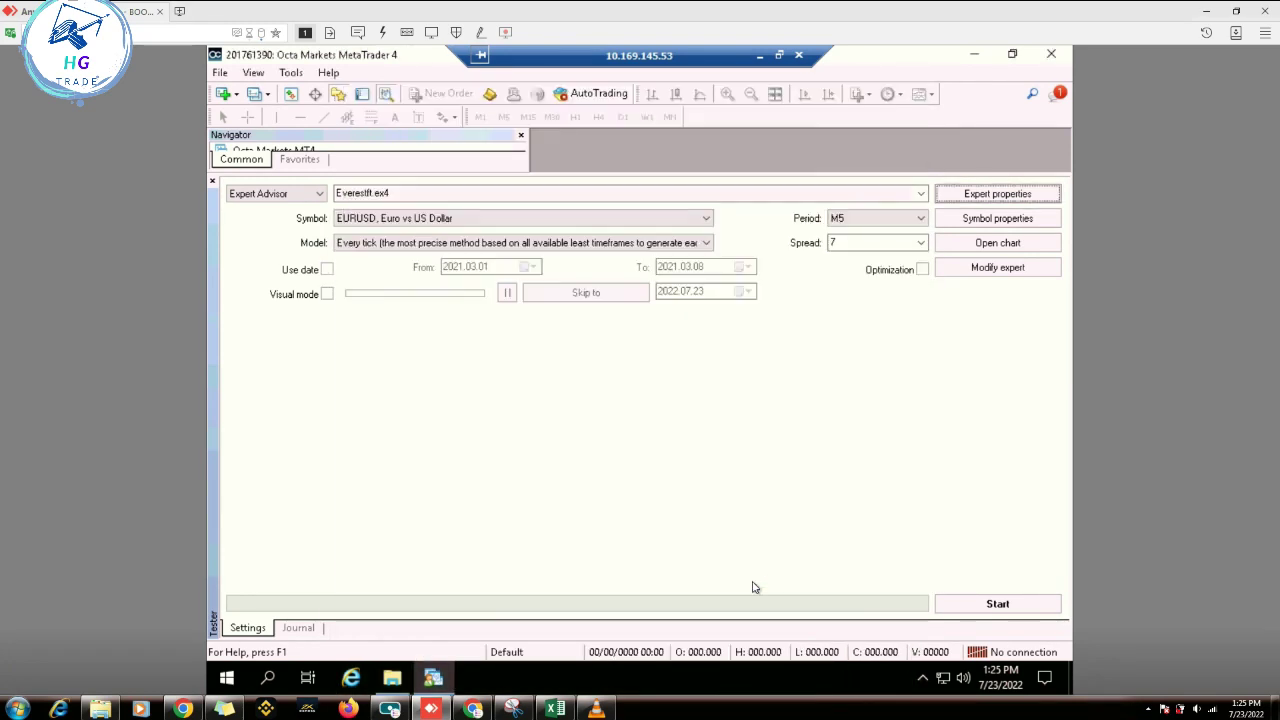
# Step: Keep the M5 timeframe and start the EURUSD backtest
pyautogui.click(857, 244)
pyautogui.click(865, 220)
pyautogui.click(865, 220)
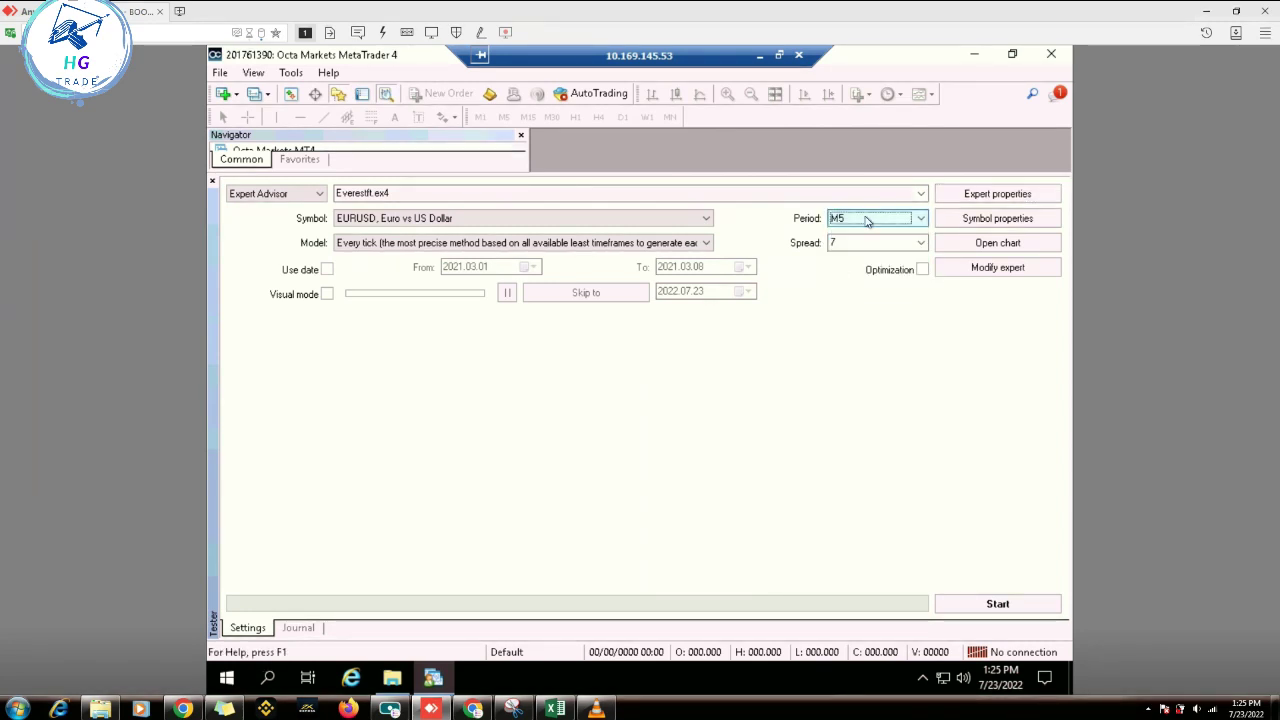
pyautogui.click(997, 604)
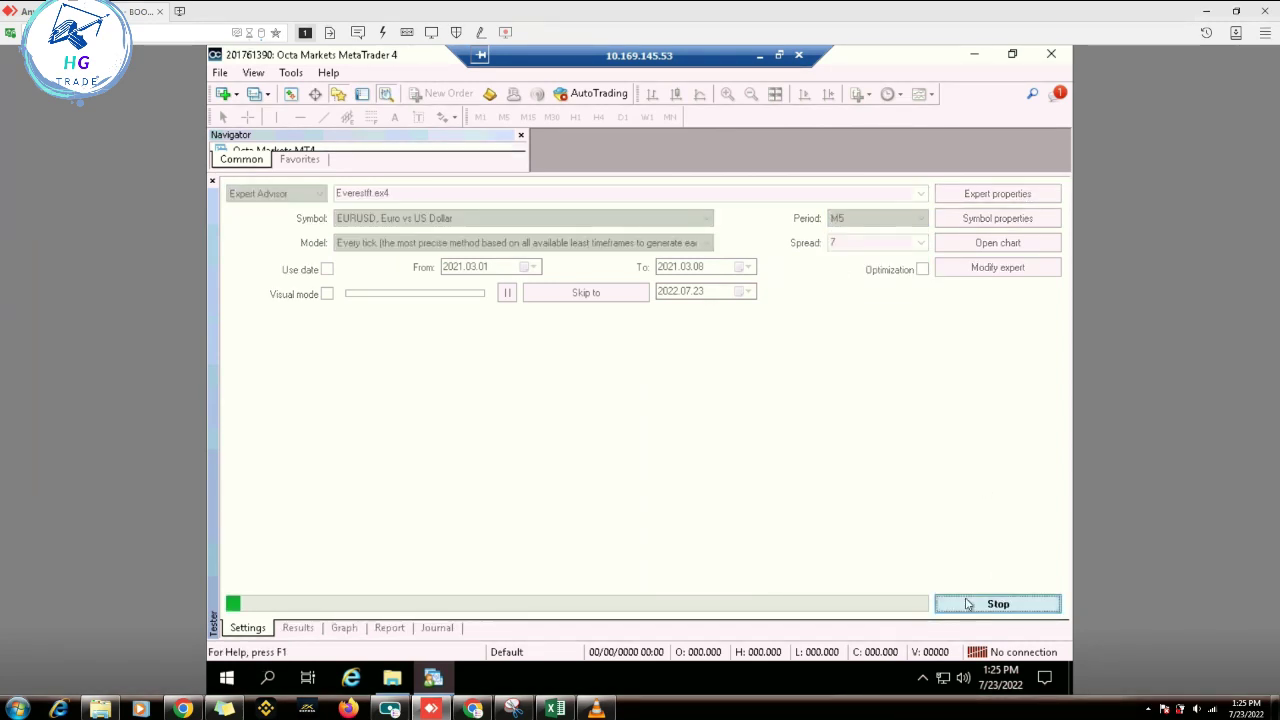
# Step: Review the trades, balance graph and report: 191.90 net profit over 475 trades
pyautogui.click(297, 628)
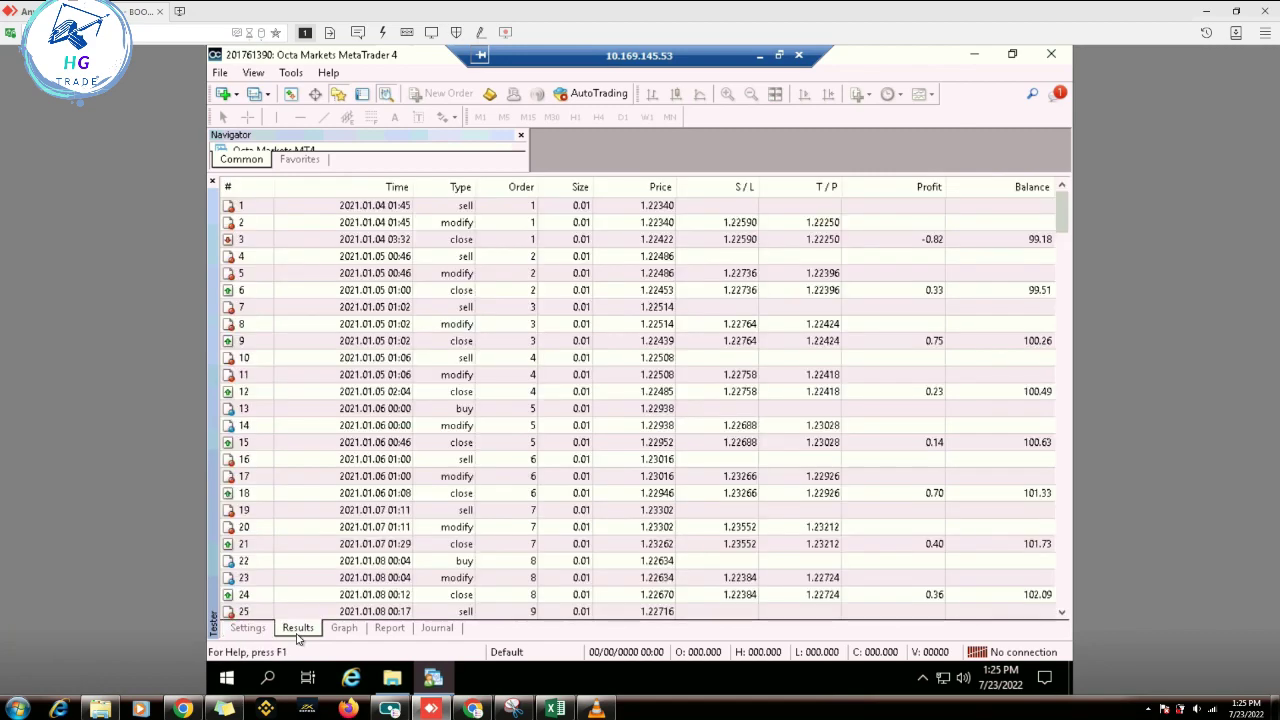
pyautogui.click(335, 630)
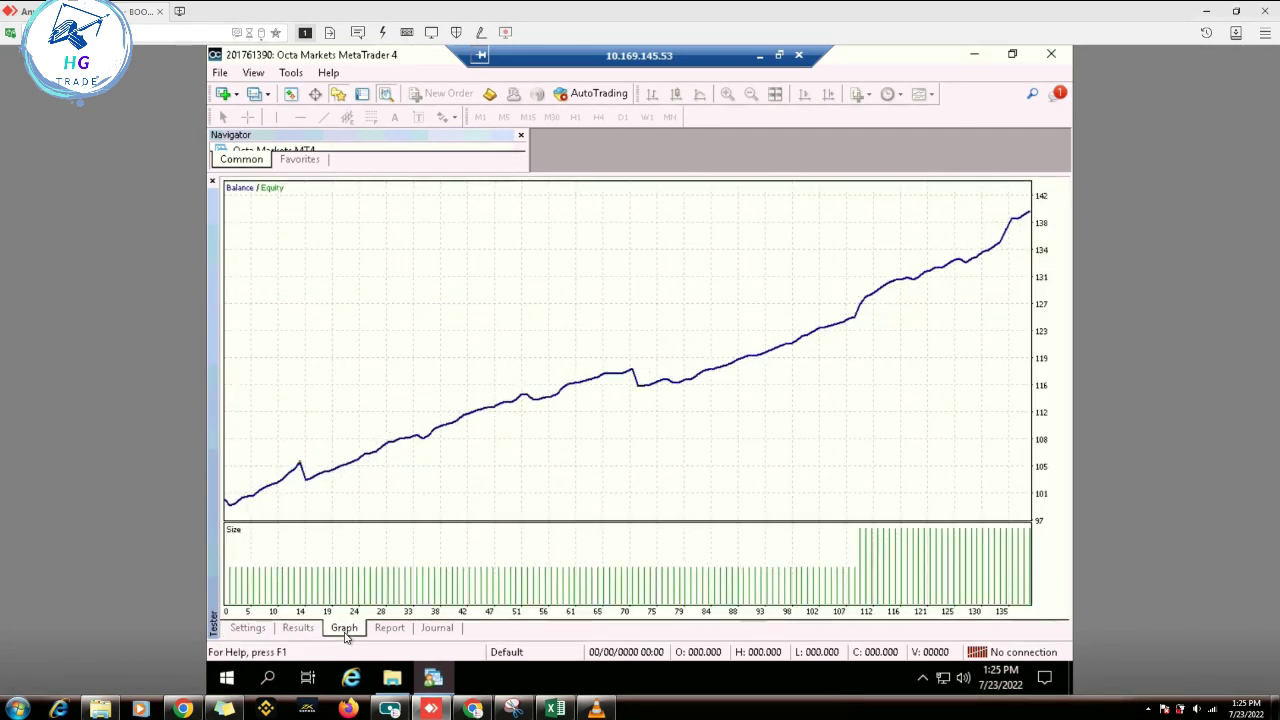
pyautogui.click(306, 629)
pyautogui.click(552, 214)
pyautogui.click(540, 242)
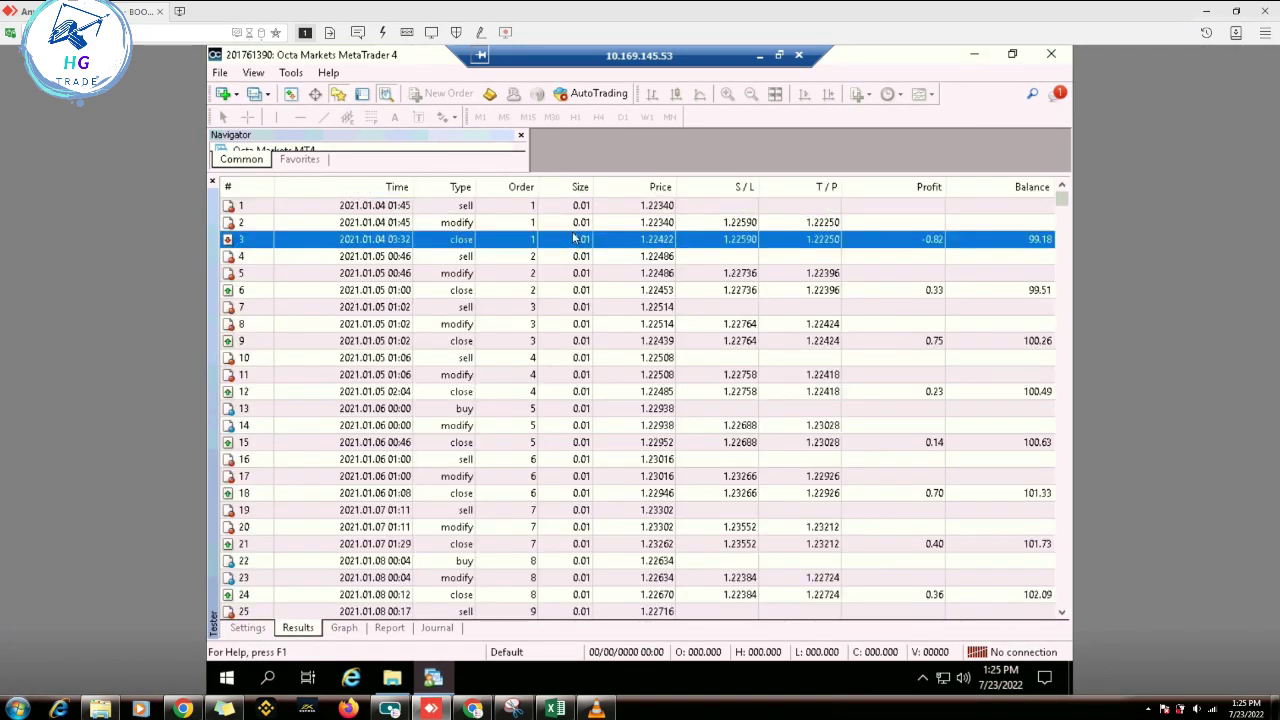
pyautogui.click(577, 276)
pyautogui.click(344, 628)
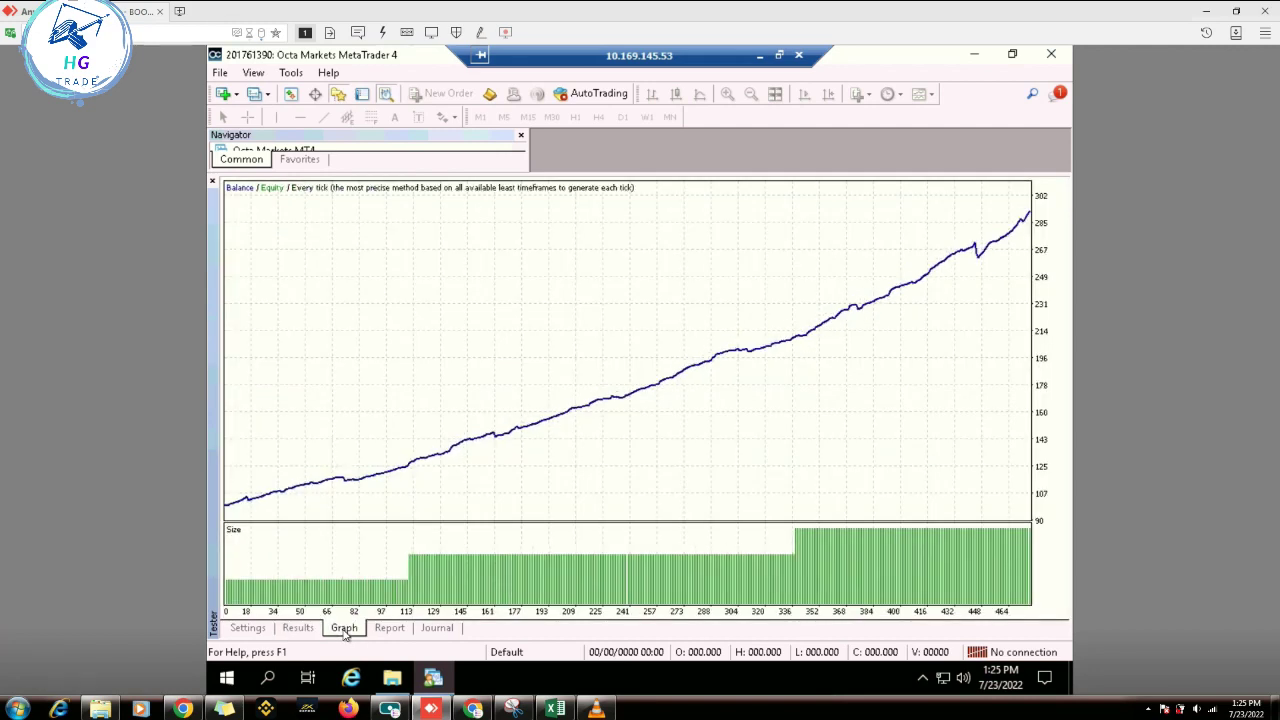
pyautogui.click(389, 629)
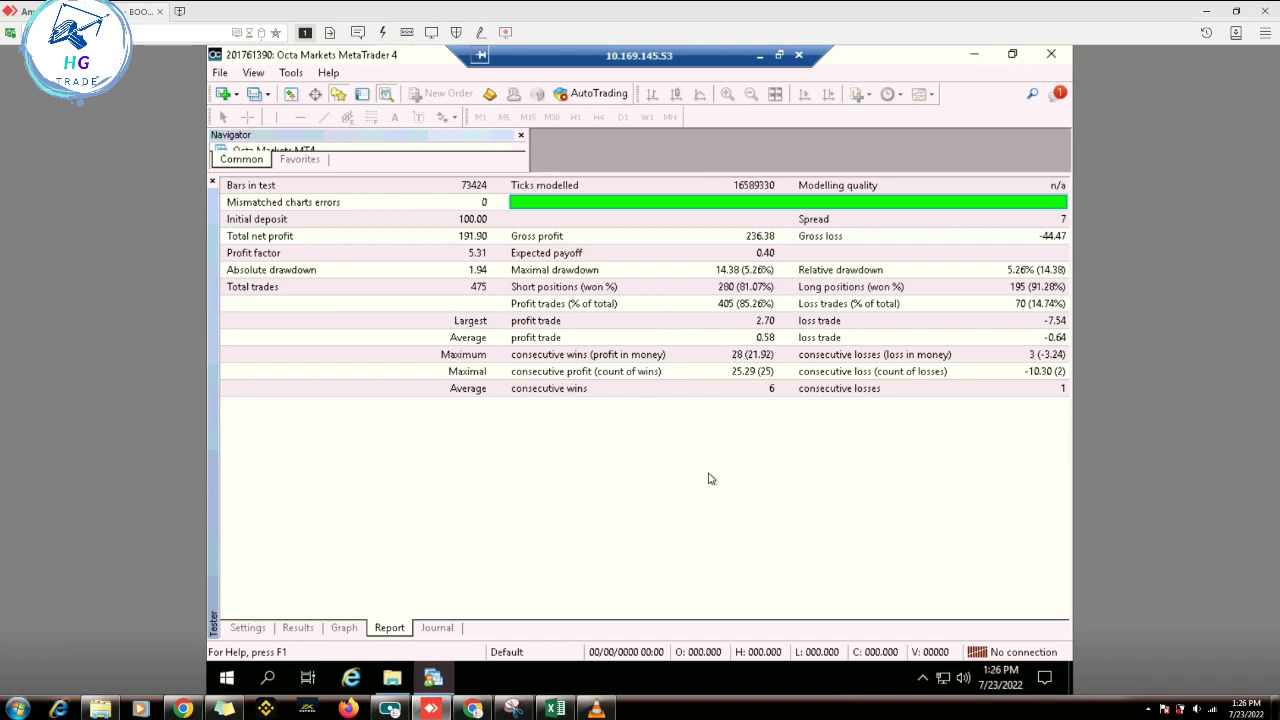
# Step: List the EURUSD trades and scroll down to the stop-loss trade on row 42
pyautogui.click(298, 630)
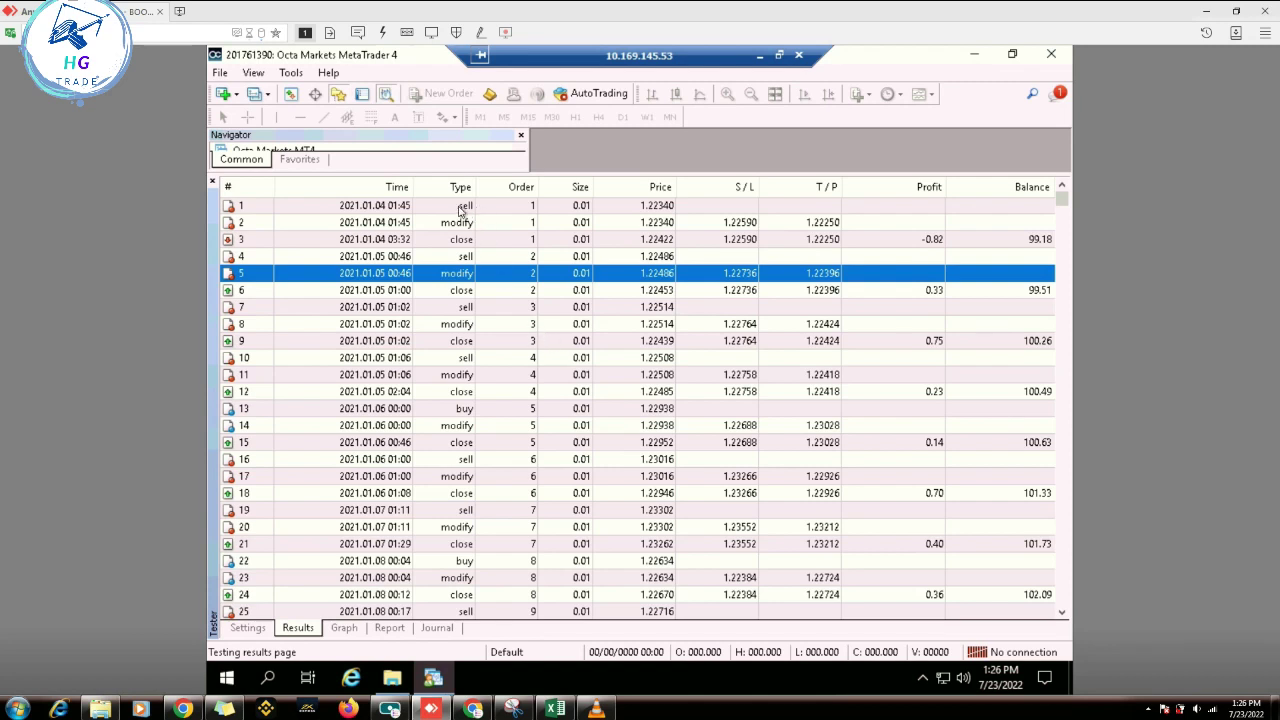
pyautogui.click(461, 210)
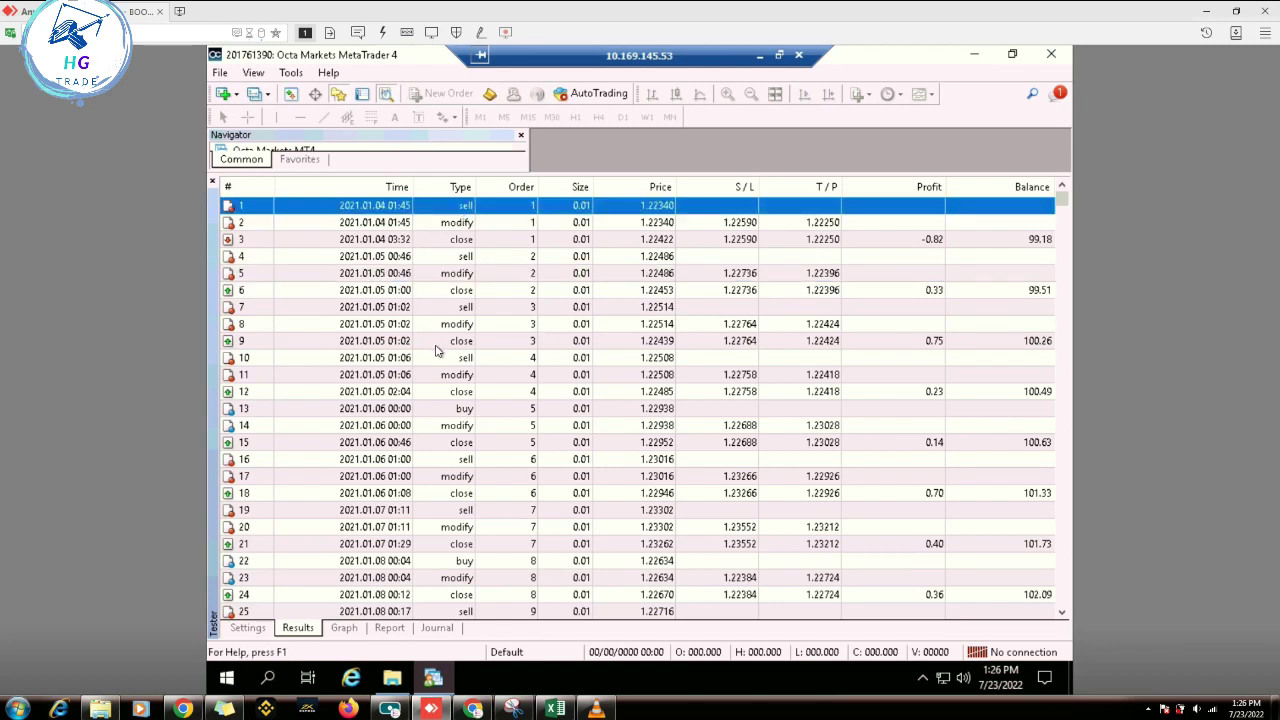
pyautogui.scroll(-1, 436, 350)
pyautogui.scroll(-1, 436, 352)
pyautogui.scroll(-1, 436, 355)
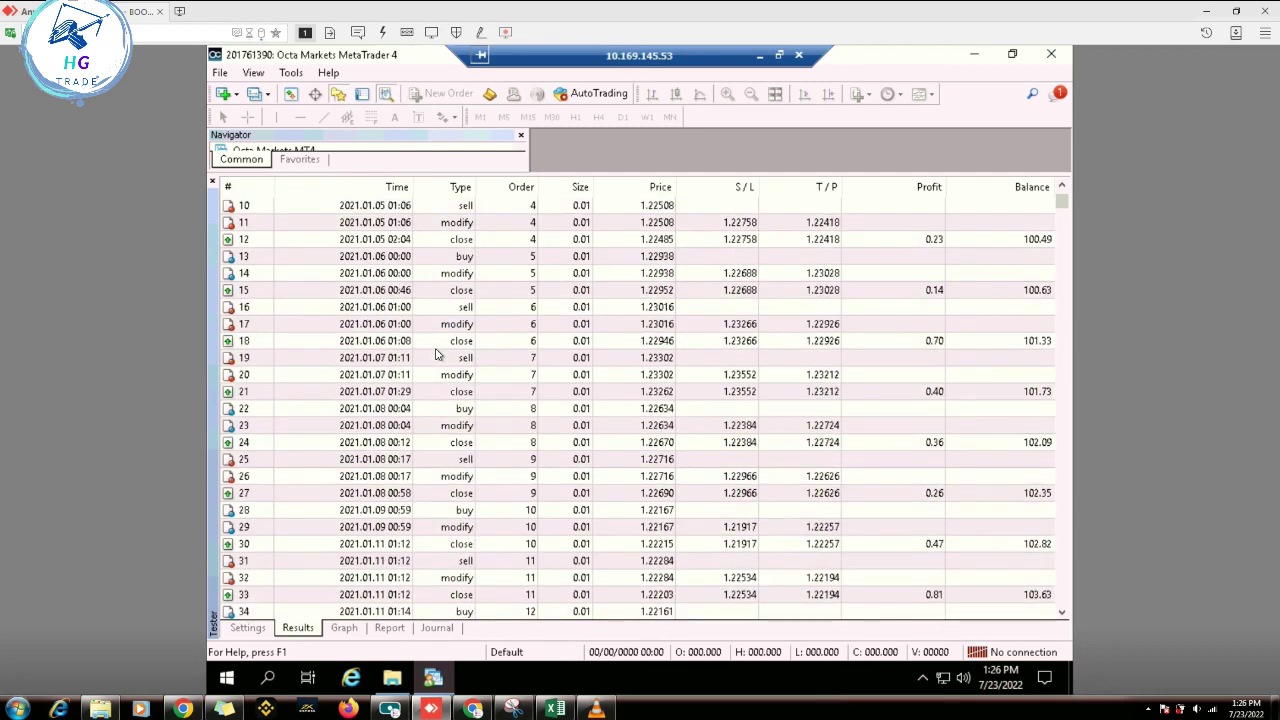
pyautogui.scroll(-1, 436, 354)
pyautogui.scroll(-1, 436, 354)
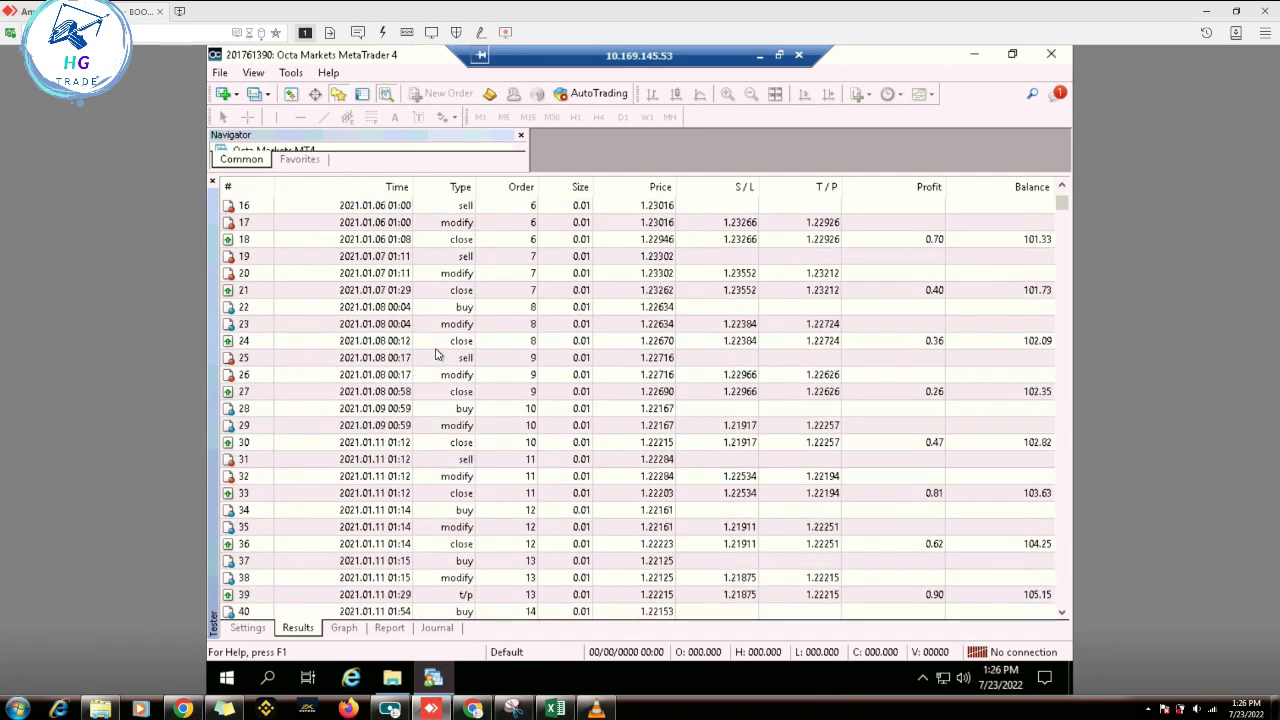
pyautogui.scroll(-2, 436, 354)
pyautogui.click(919, 546)
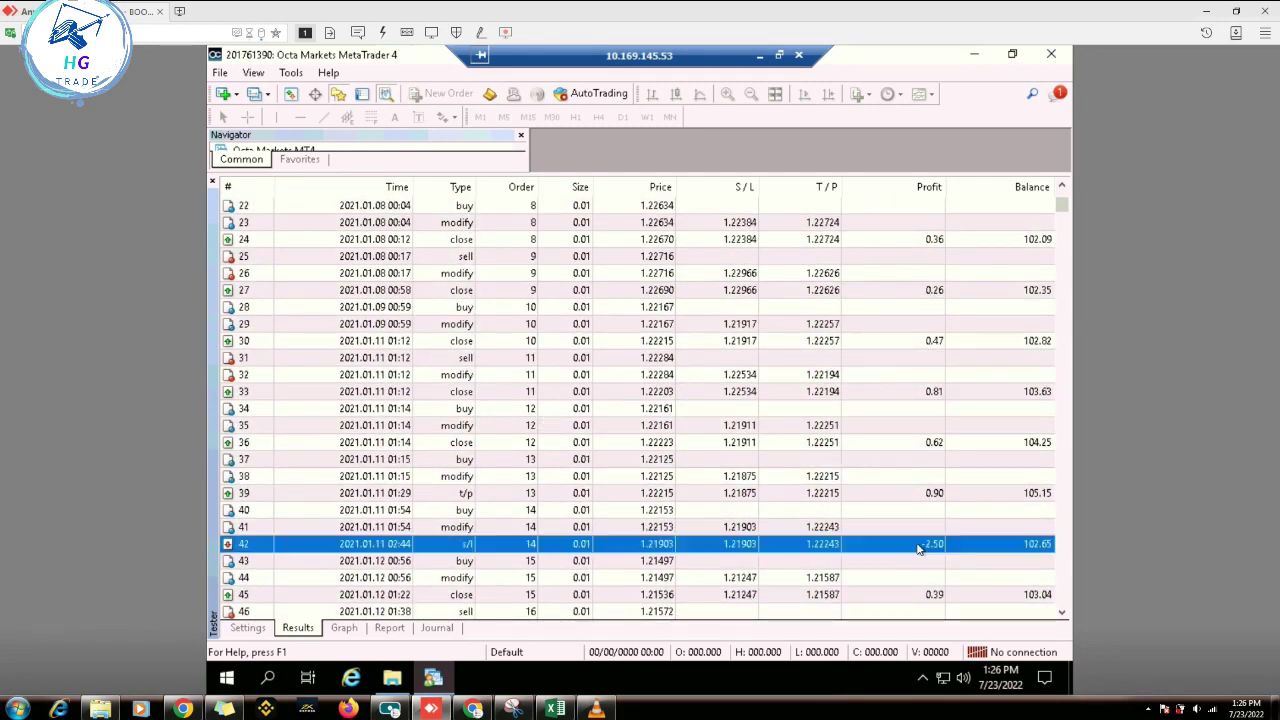
# Step: Scroll further through the trades to the close on row 153
pyautogui.scroll(-2, 583, 456)
pyautogui.scroll(-1, 583, 456)
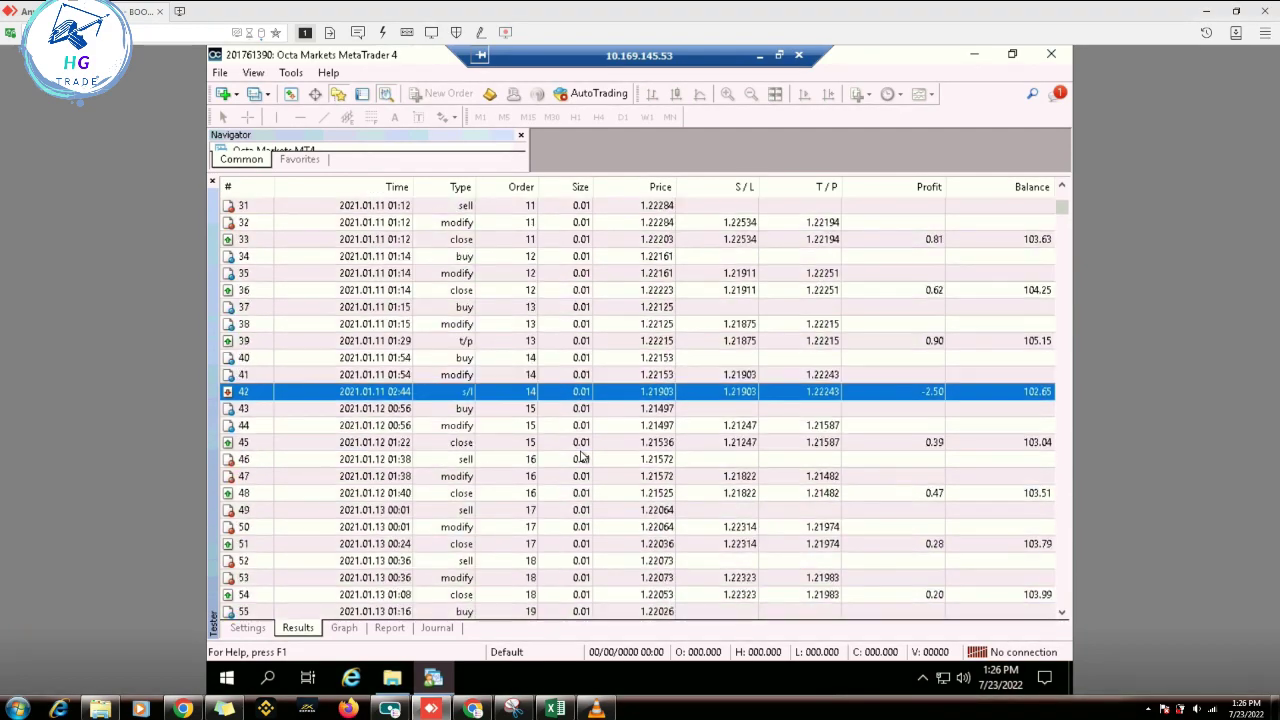
pyautogui.scroll(-1, 583, 456)
pyautogui.scroll(-5, 580, 457)
pyautogui.scroll(-7, 570, 458)
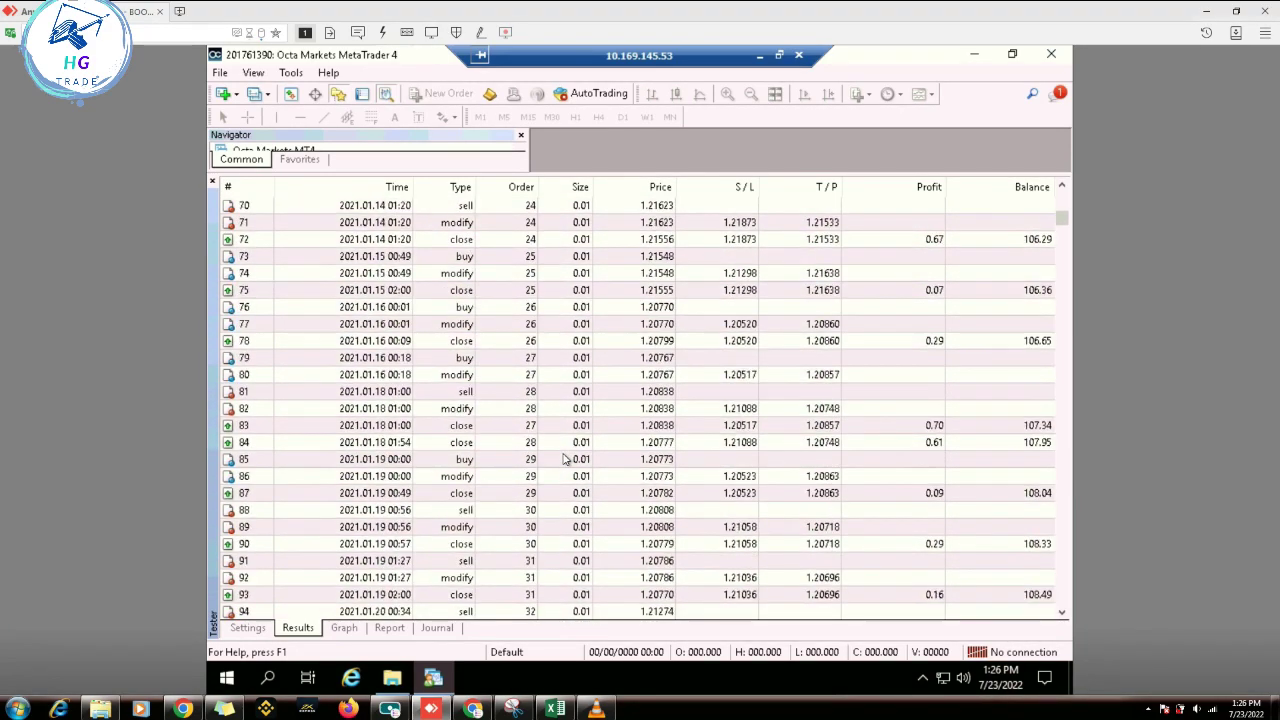
pyautogui.scroll(-5, 563, 459)
pyautogui.scroll(-9, 563, 459)
pyautogui.scroll(-7, 563, 459)
pyautogui.click(870, 548)
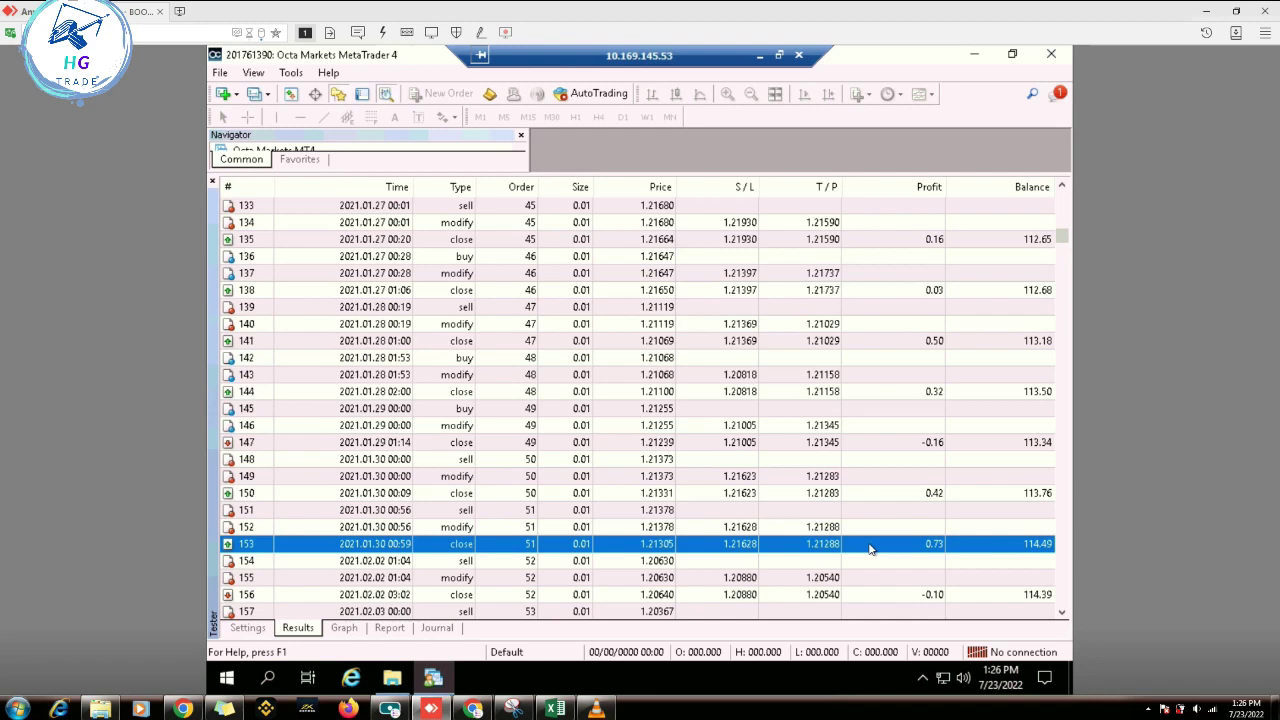
# Step: Jump to the final trade 475, then bring up the Everest expert's input parameters
pyautogui.moveTo(1062, 240); pyautogui.dragTo(1062, 615)
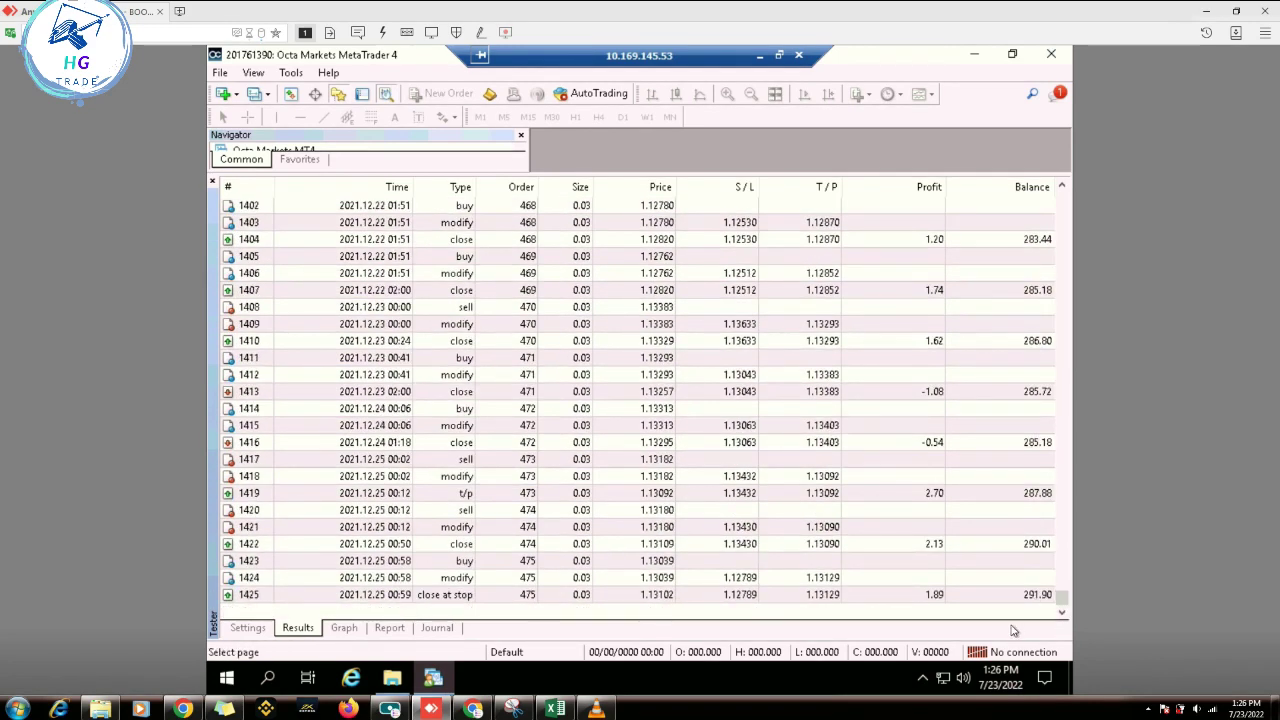
pyautogui.click(1018, 596)
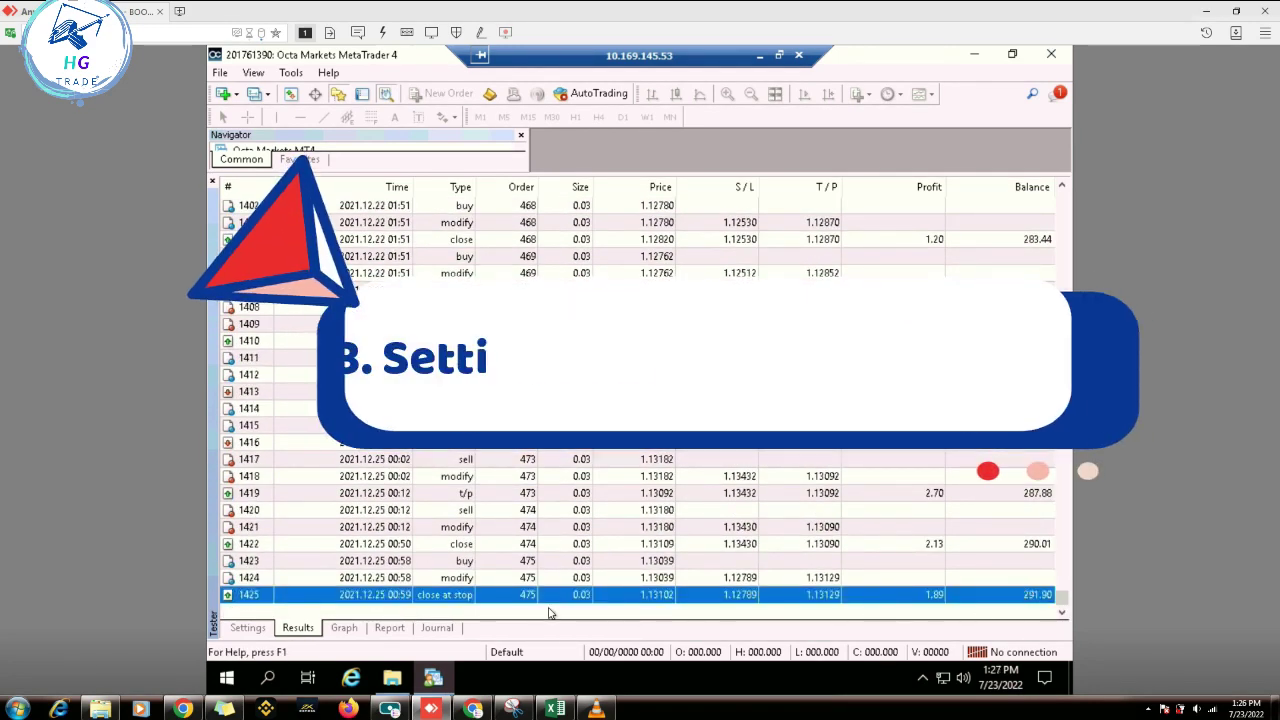
pyautogui.click(262, 629)
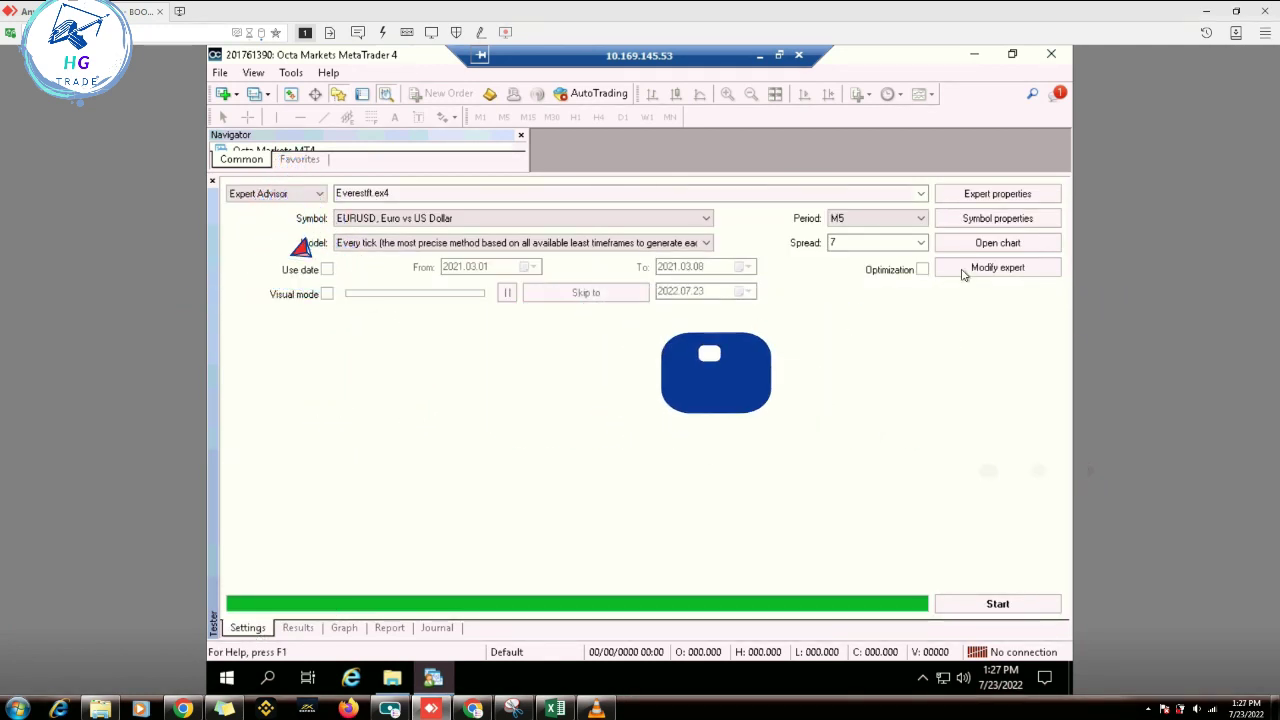
pyautogui.click(972, 196)
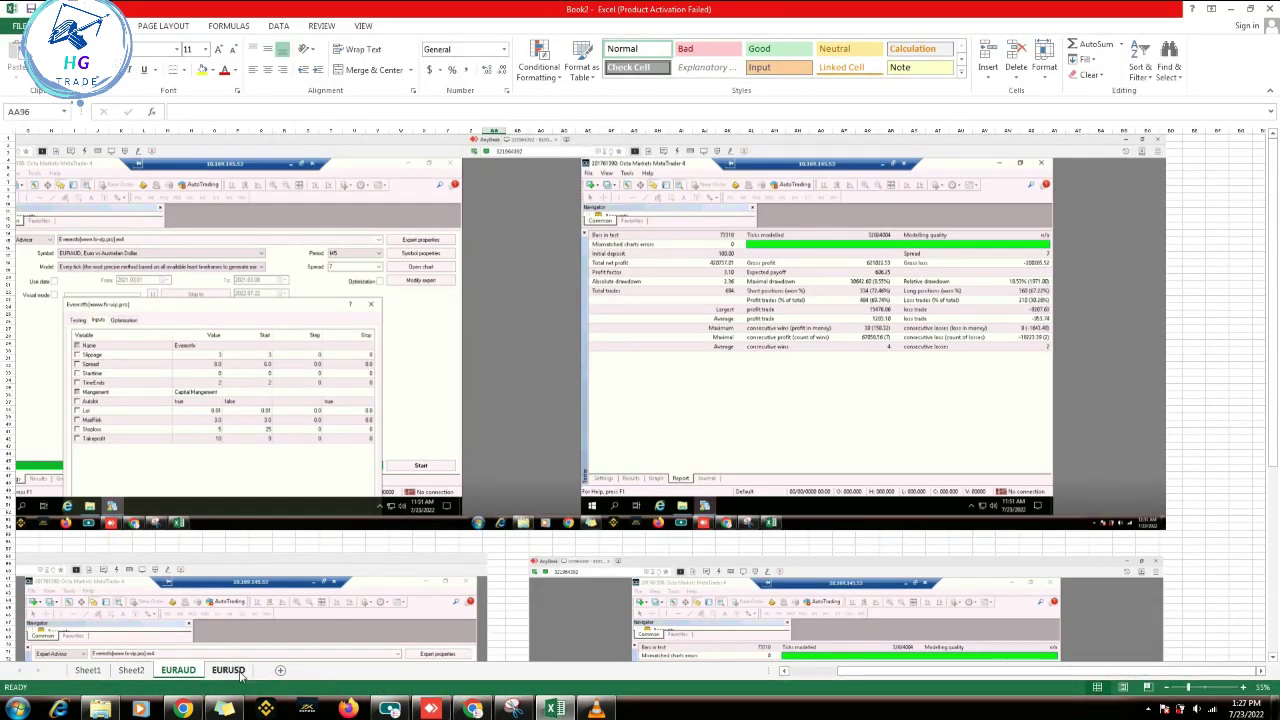
# Step: View the Excel EURUSD sheet showing the custom preset: stop loss 5, take profit 10
pyautogui.click(230, 671)
pyautogui.scroll(4, 509, 421)
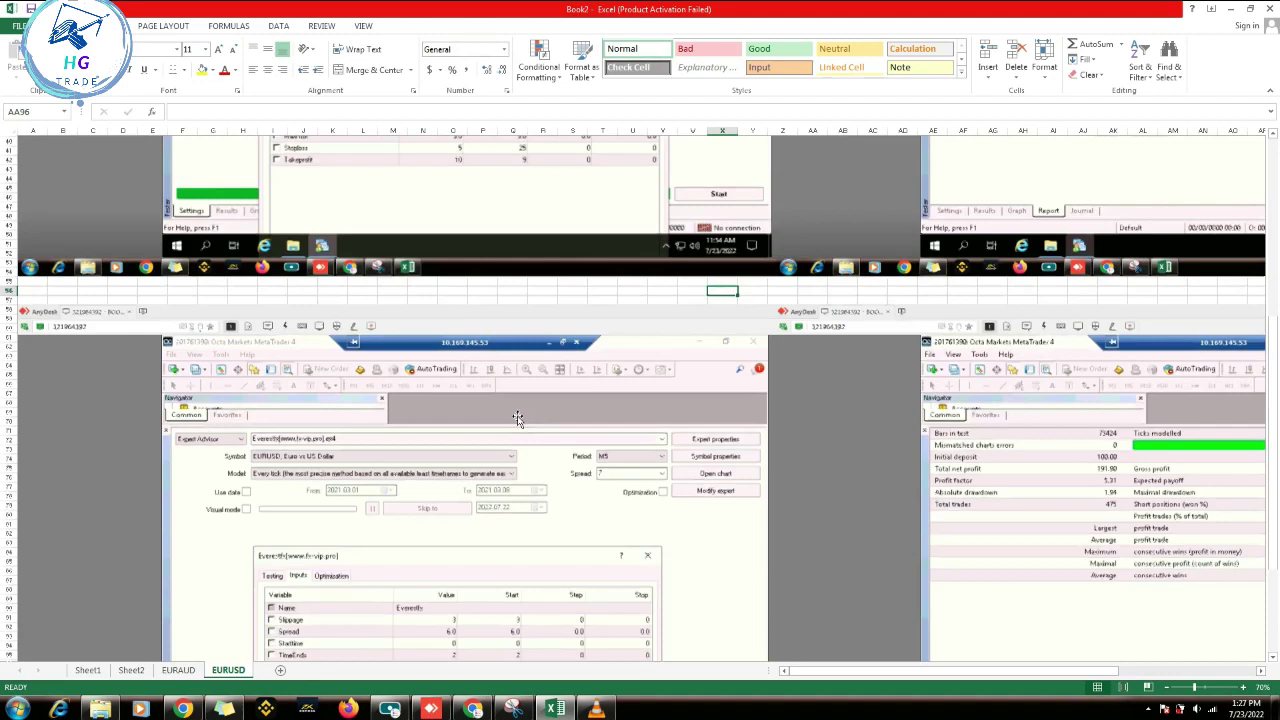
pyautogui.scroll(9, 515, 420)
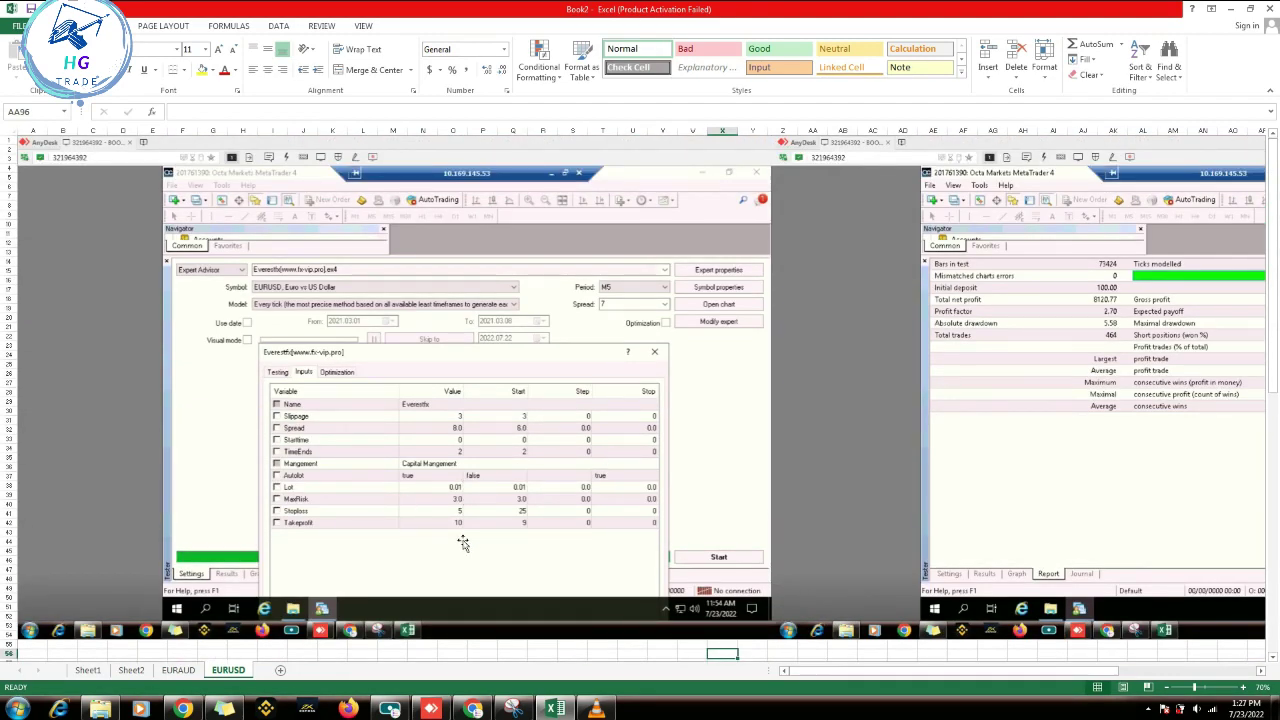
# Step: Change the Everest inputs to Stoploss 5 and Takeprofit 10 and rerun the EURUSD test
pyautogui.hotkey('alt', 'Tab')
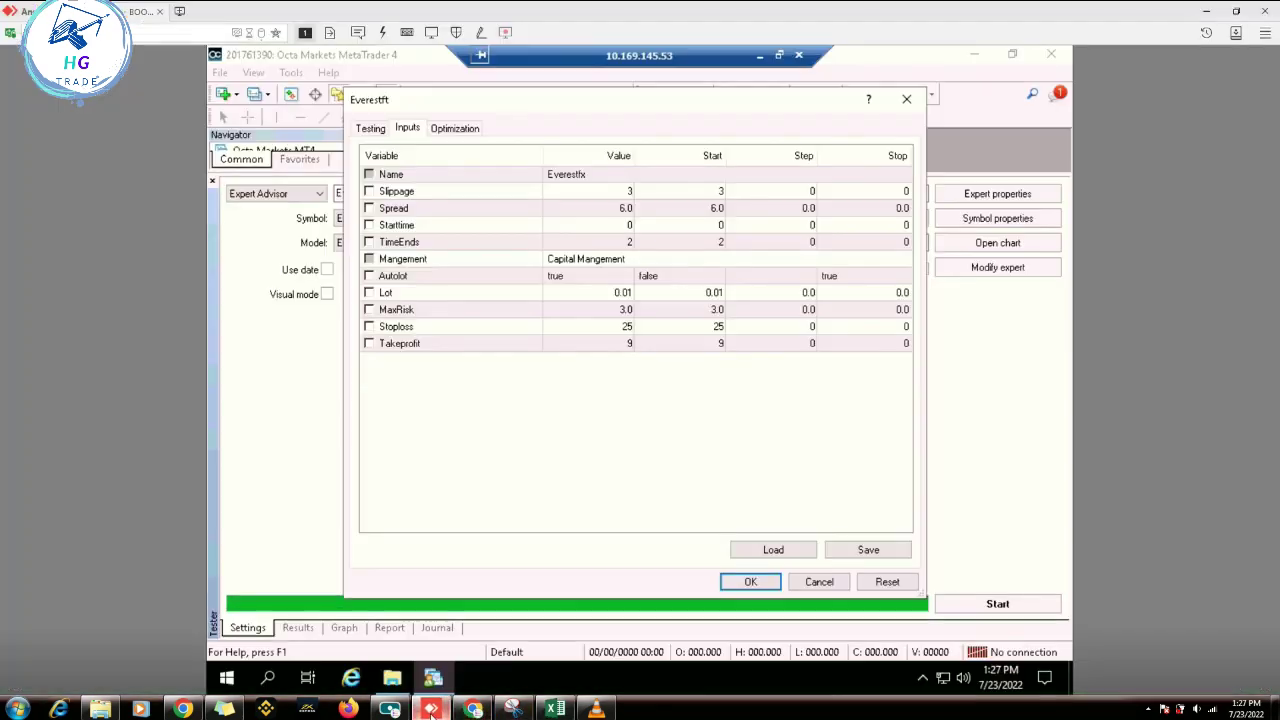
pyautogui.doubleClick(626, 327)
pyautogui.write('10')
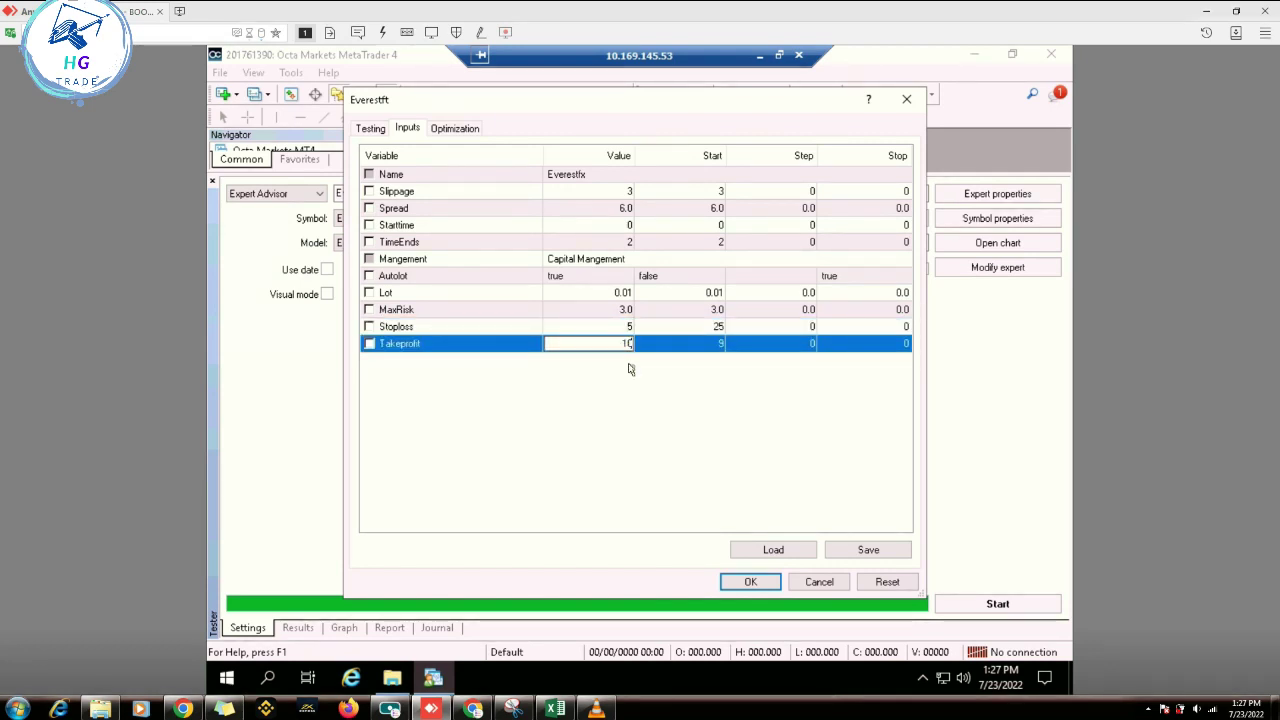
pyautogui.click(745, 583)
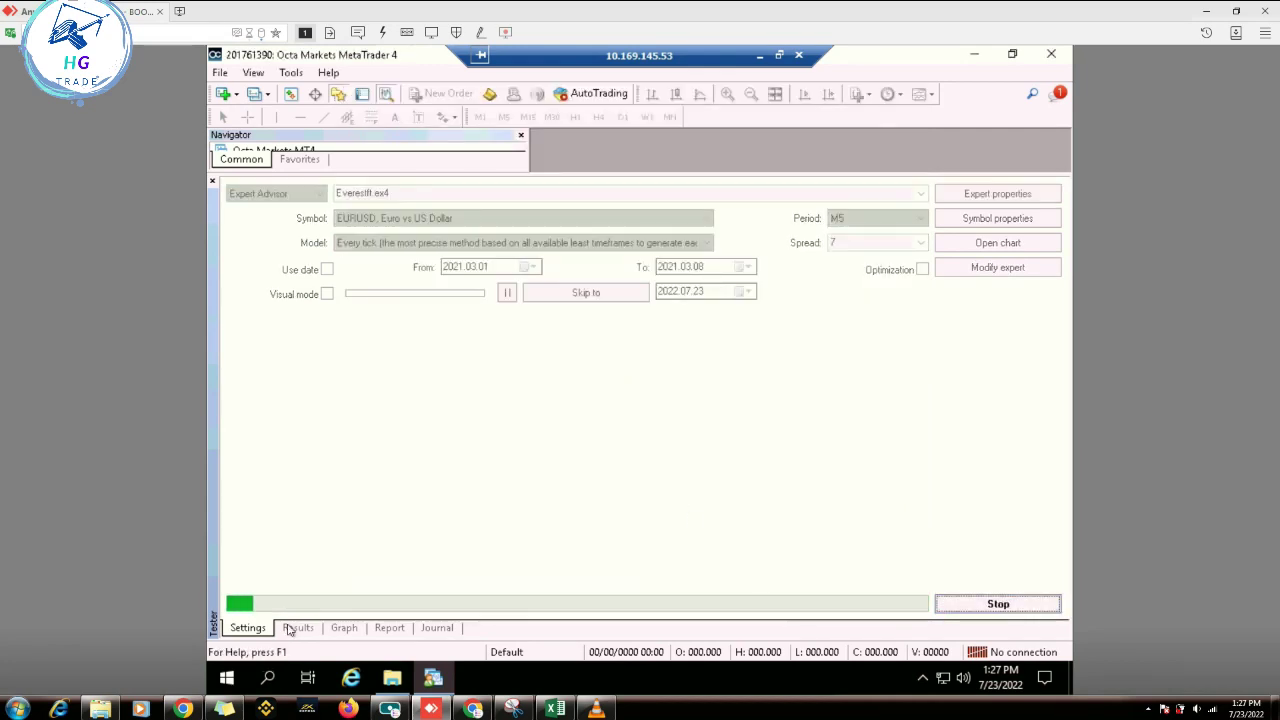
# Step: Review the rerun's trades, graph and report: 464 trades, 80.39% winners
pyautogui.click(298, 628)
pyautogui.scroll(20, 510, 450)
pyautogui.scroll(10, 512, 360)
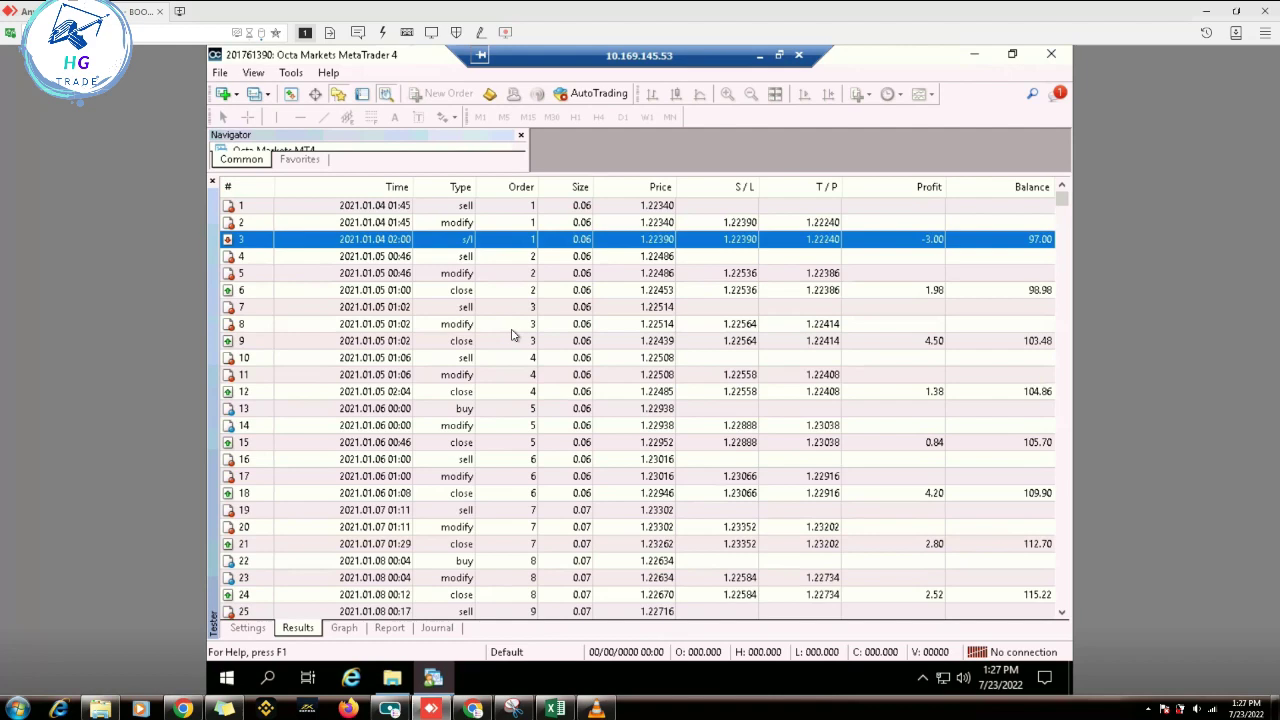
pyautogui.click(345, 630)
pyautogui.click(389, 630)
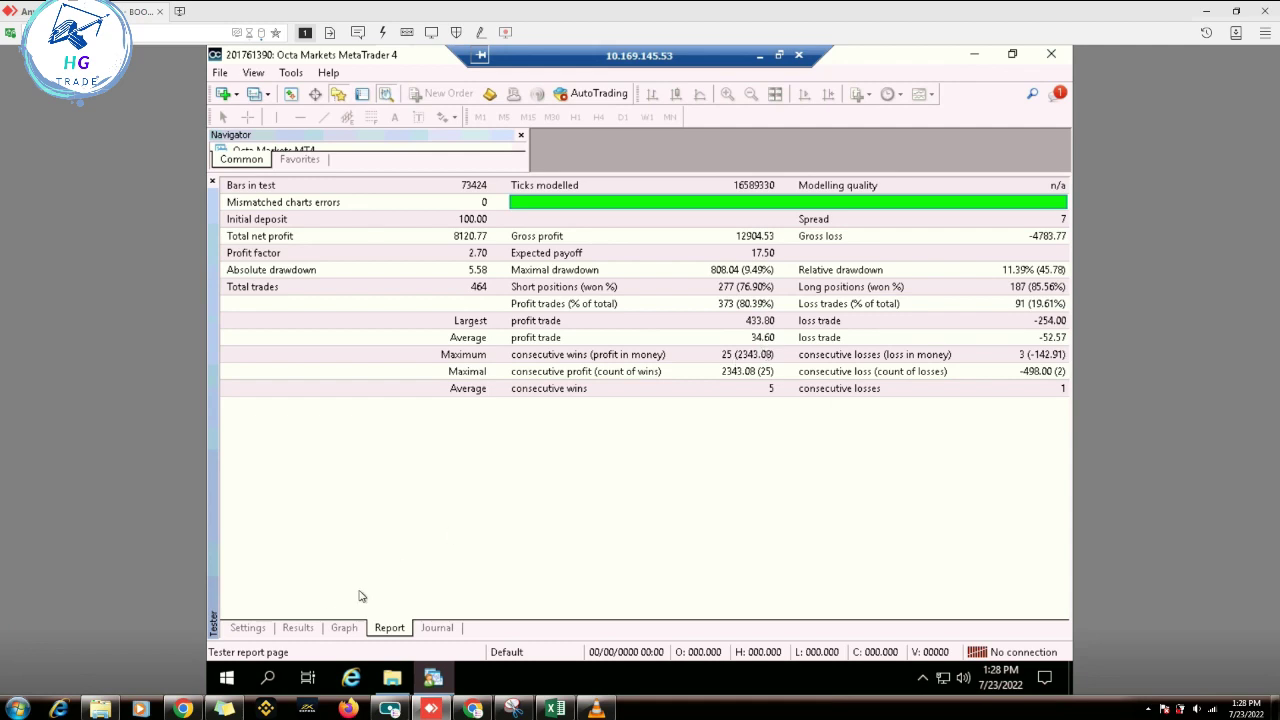
# Step: List the rerun's trades, checking stop-loss trades 27 and 42
pyautogui.click(298, 628)
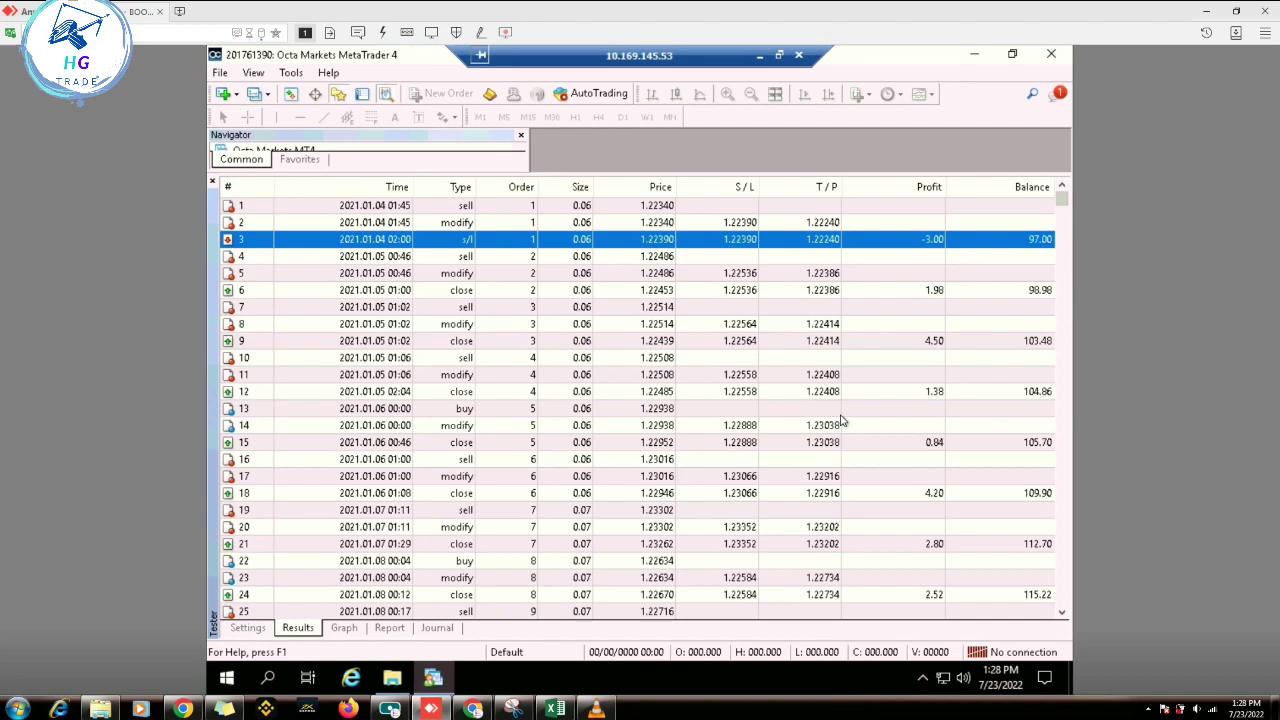
pyautogui.scroll(-2, 710, 374)
pyautogui.scroll(-2, 710, 374)
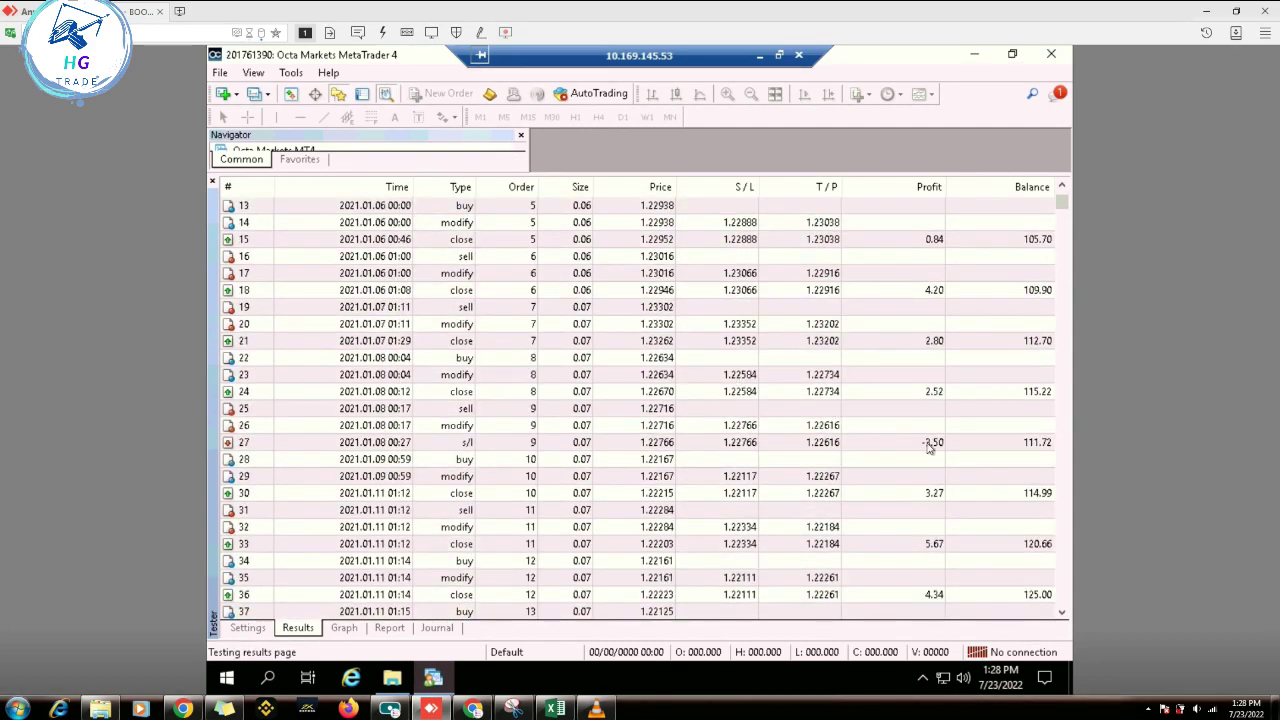
pyautogui.click(706, 443)
pyautogui.scroll(-4, 518, 432)
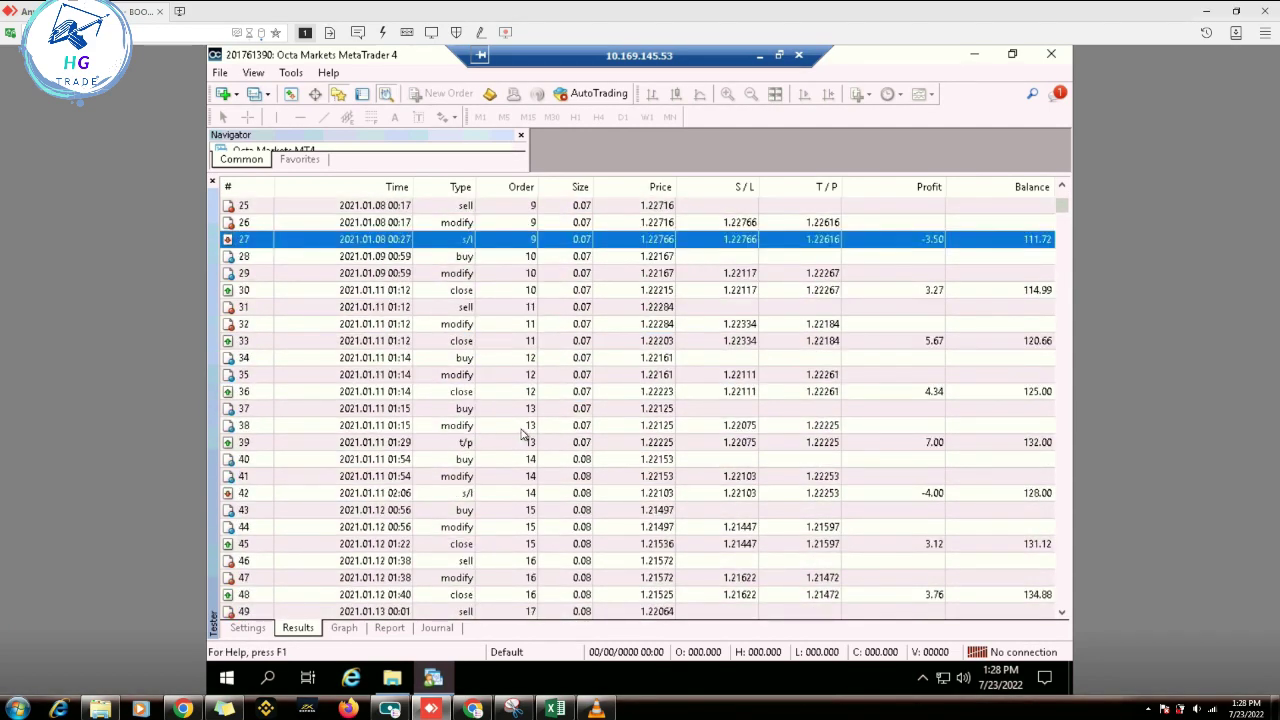
pyautogui.click(728, 495)
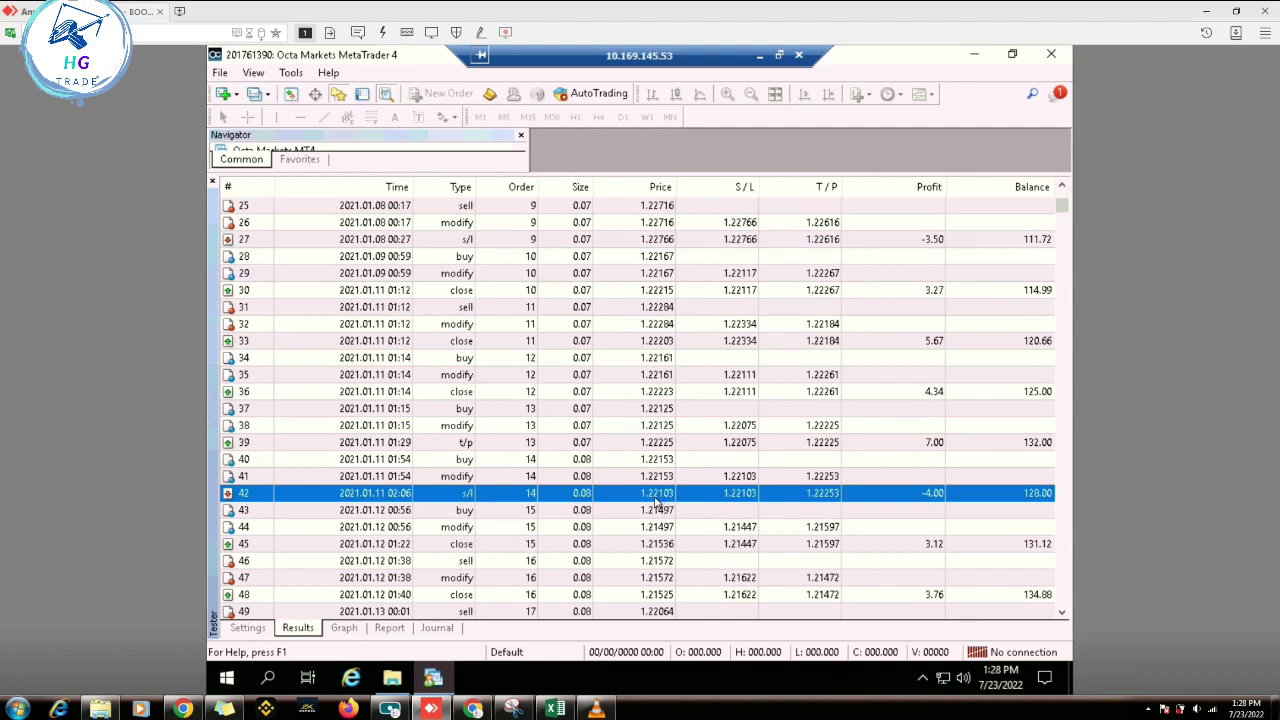
# Step: Scroll past trade 153 to the last trade, 464 at 8220.77, then show the report
pyautogui.scroll(-1, 656, 503)
pyautogui.scroll(-1, 656, 503)
pyautogui.scroll(-1, 656, 498)
pyautogui.scroll(-1, 656, 495)
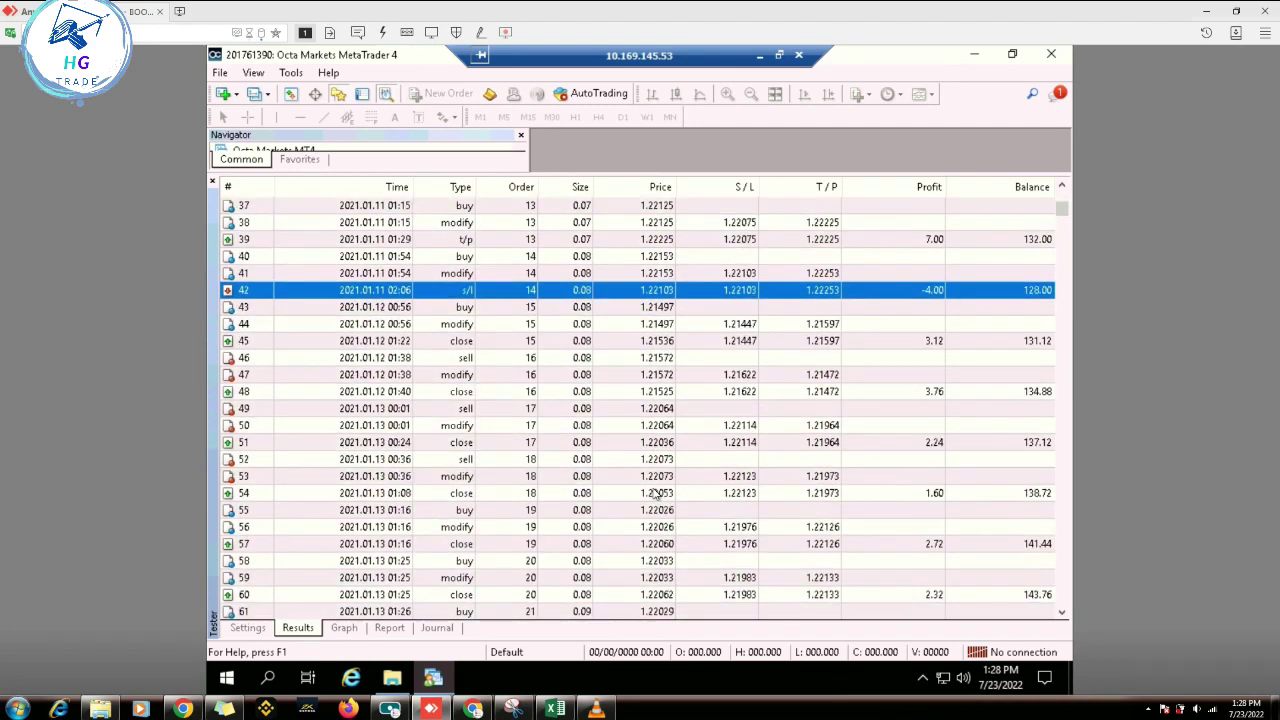
pyautogui.scroll(-12, 490, 492)
pyautogui.scroll(-8, 487, 492)
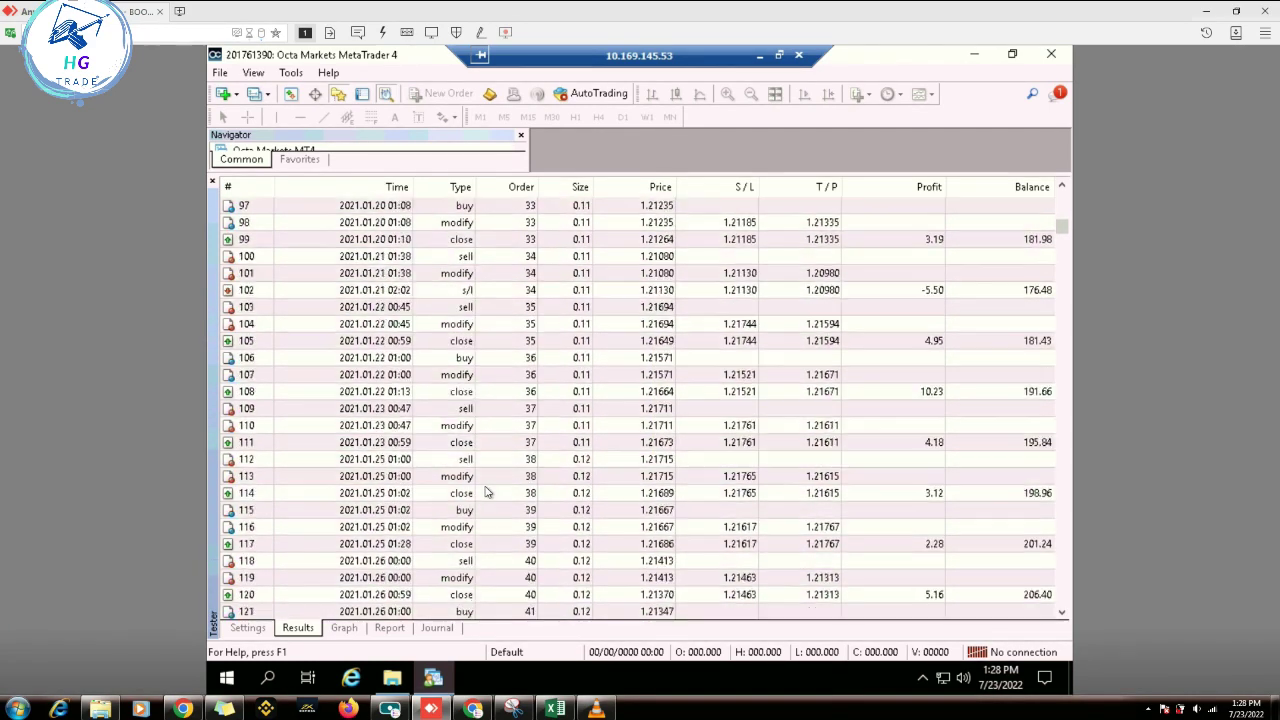
pyautogui.scroll(-4, 487, 492)
pyautogui.scroll(-5, 487, 492)
pyautogui.scroll(-2, 450, 540)
pyautogui.click(815, 594)
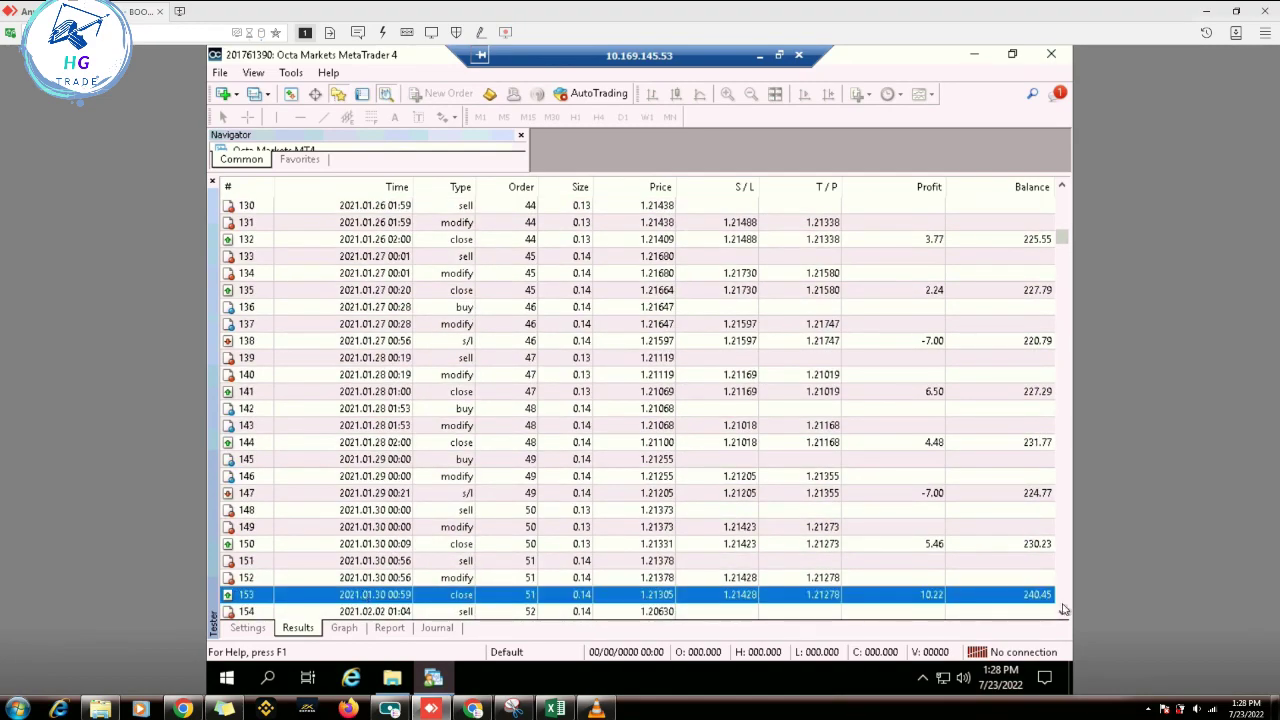
pyautogui.scroll(-20, 1048, 427)
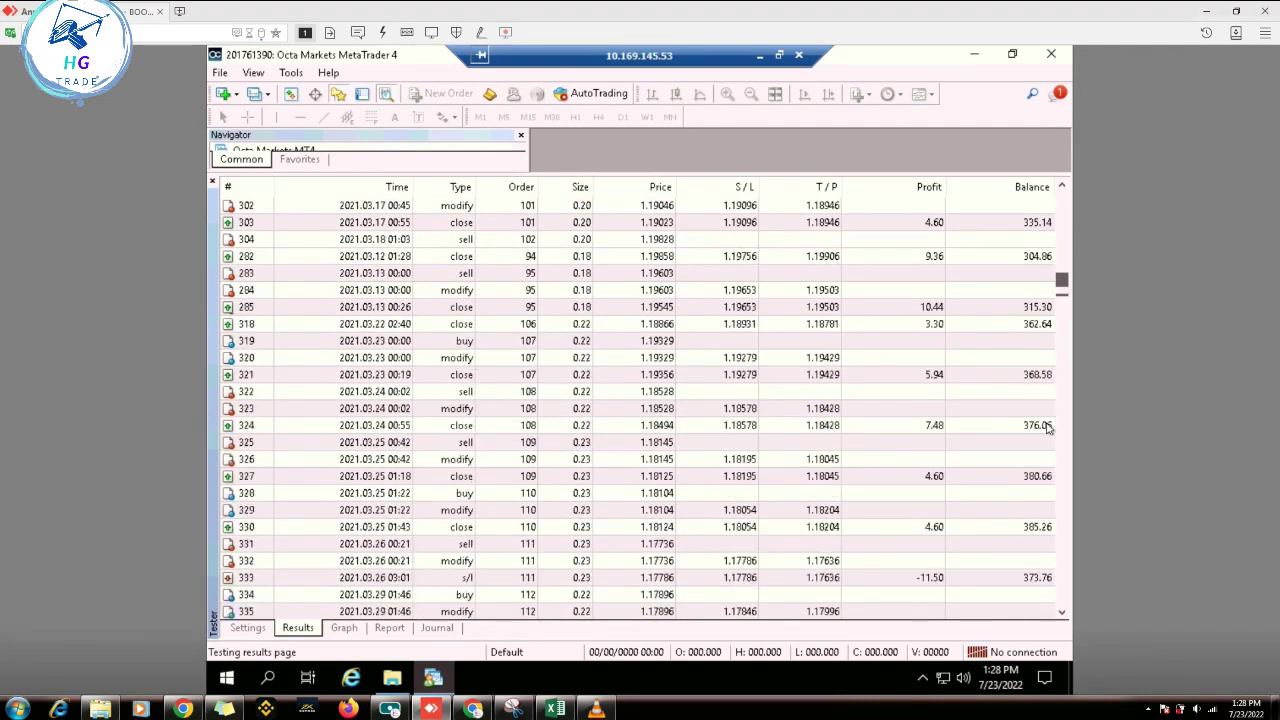
pyautogui.moveTo(1062, 281); pyautogui.dragTo(1055, 597)
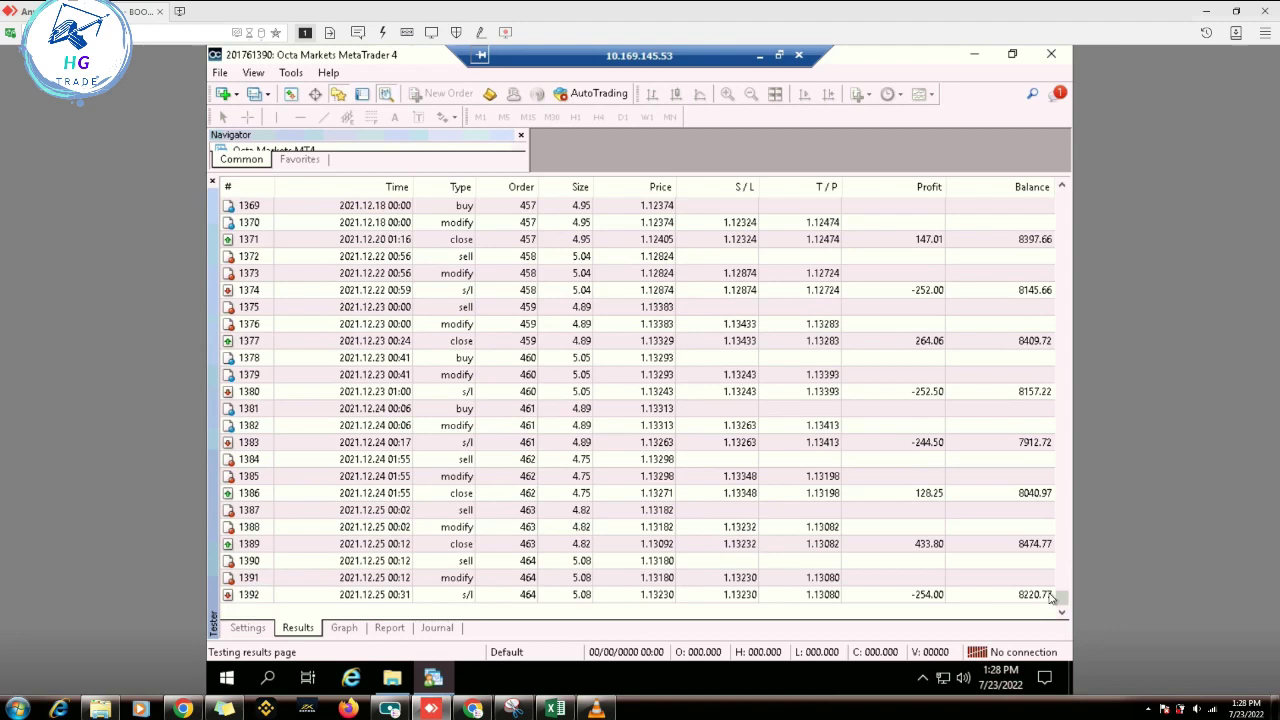
pyautogui.click(392, 630)
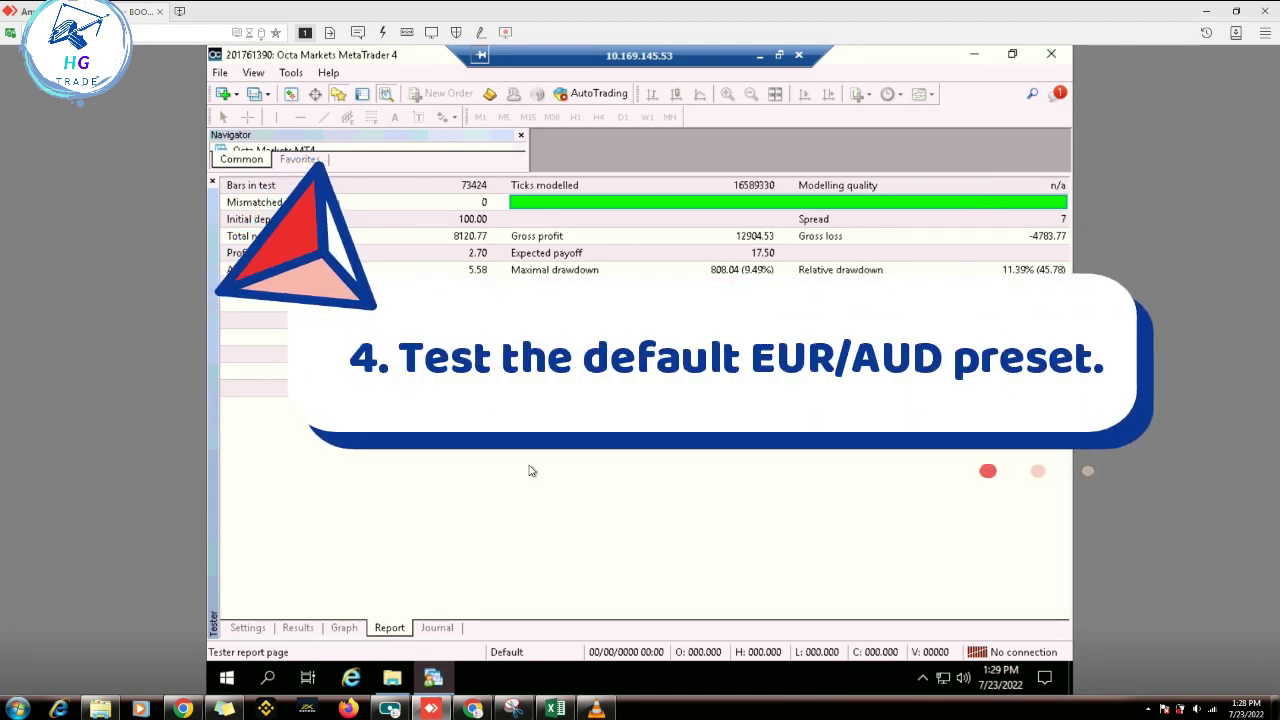
# Step: Switch the test symbol to EURAUD, keep default Everest inputs, and start the backtest
pyautogui.click(247, 627)
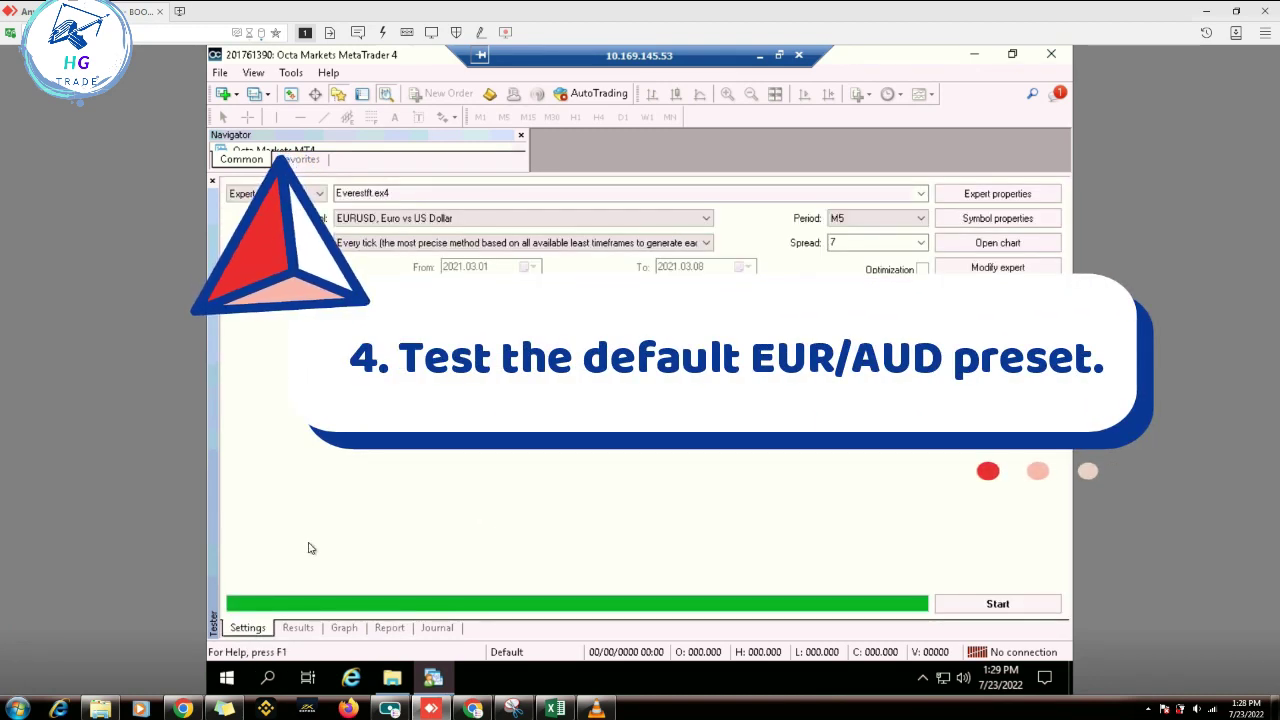
pyautogui.click(706, 219)
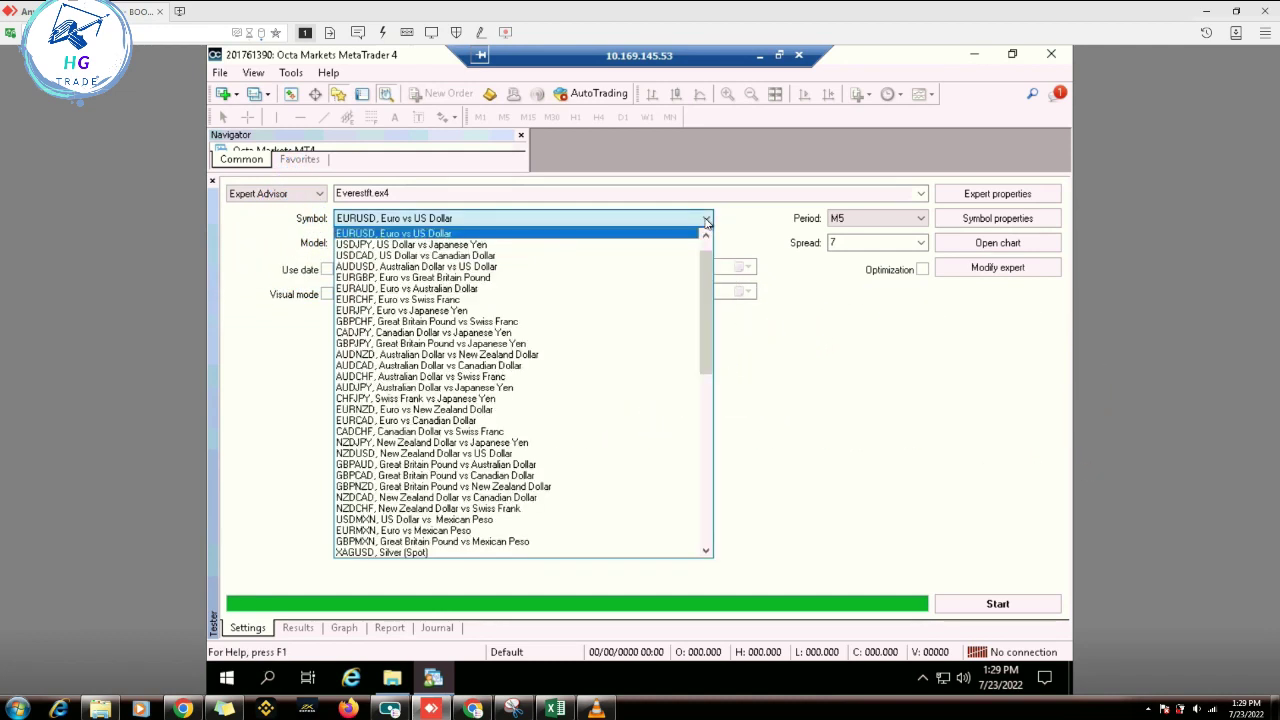
pyautogui.click(403, 289)
pyautogui.click(980, 200)
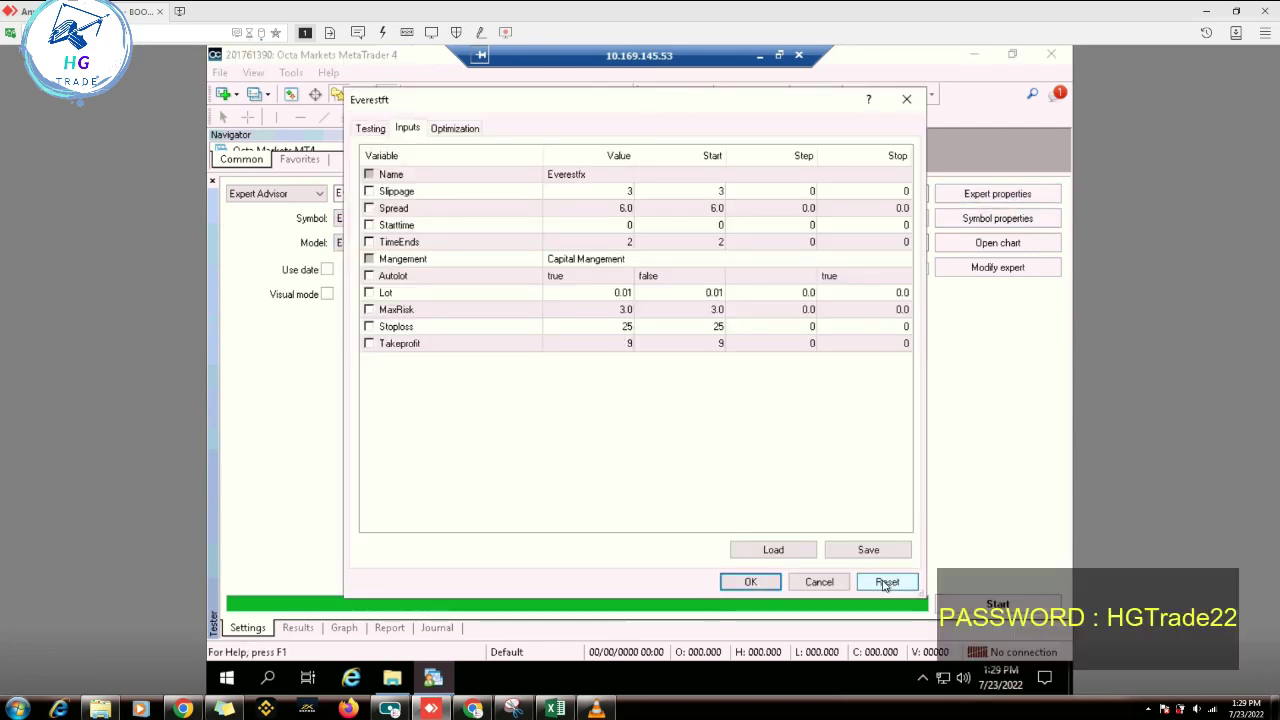
pyautogui.click(746, 581)
pyautogui.click(1012, 608)
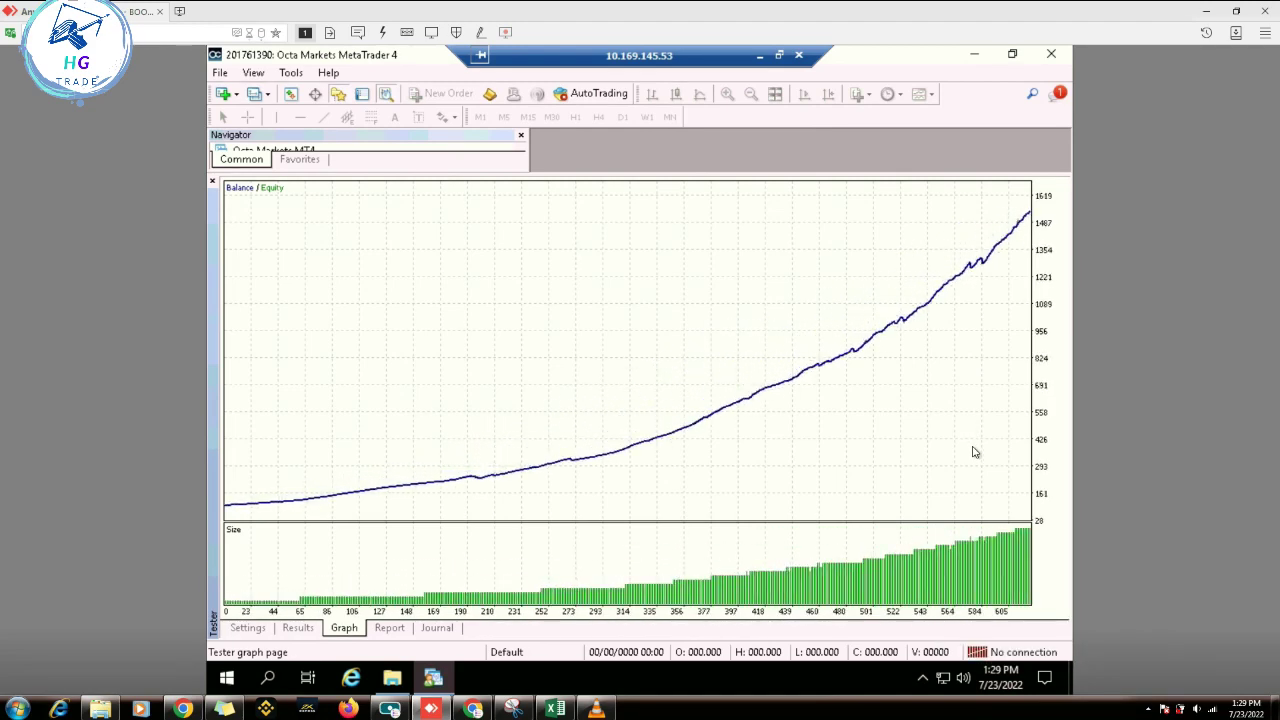
# Step: Read the default EURAUD report (2995.06 net profit, 827 trades), then return to Settings
pyautogui.click(389, 627)
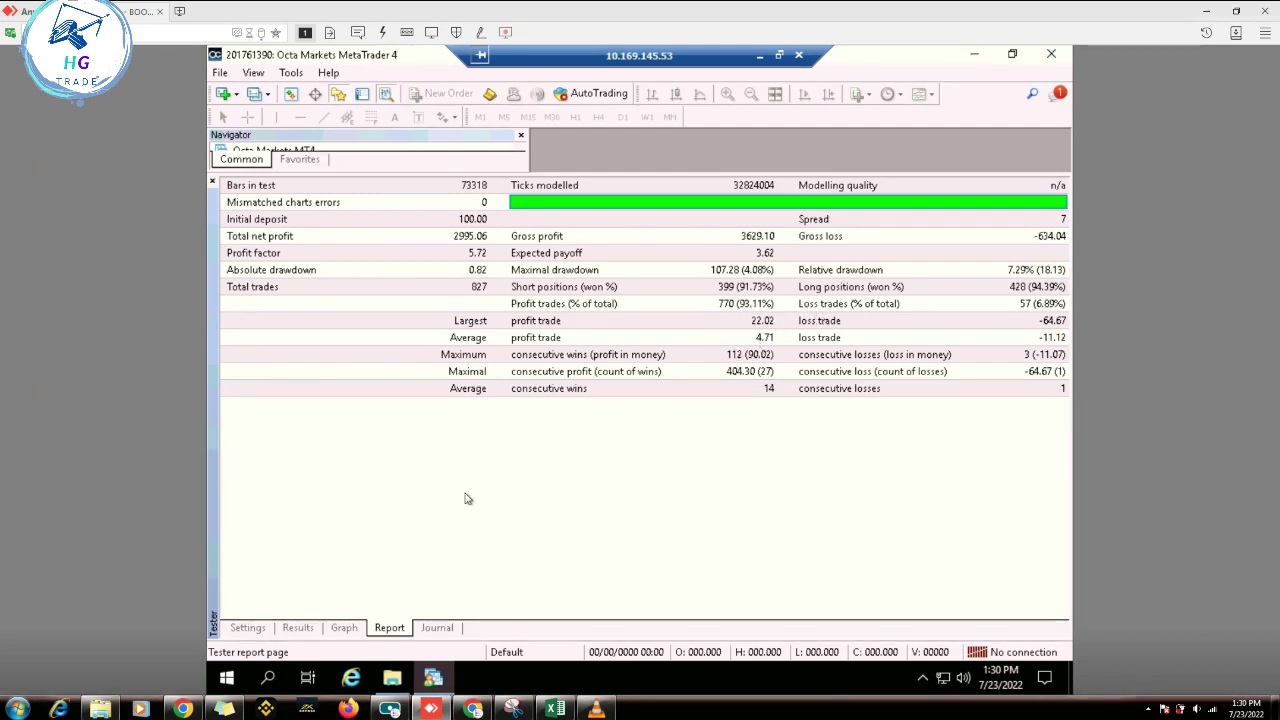
pyautogui.click(250, 629)
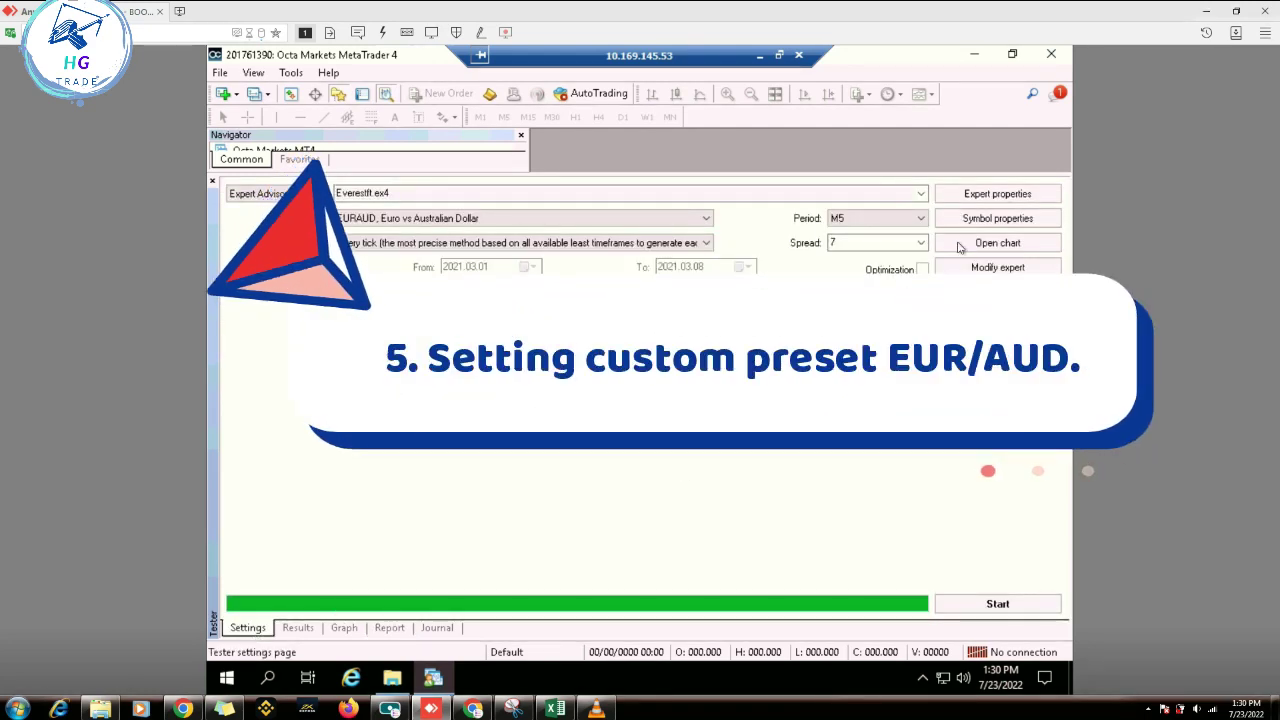
# Step: Open the expert inputs and show Excel's EURAUD screenshot of spread 8, stop loss 5, take profit 10
pyautogui.click(985, 196)
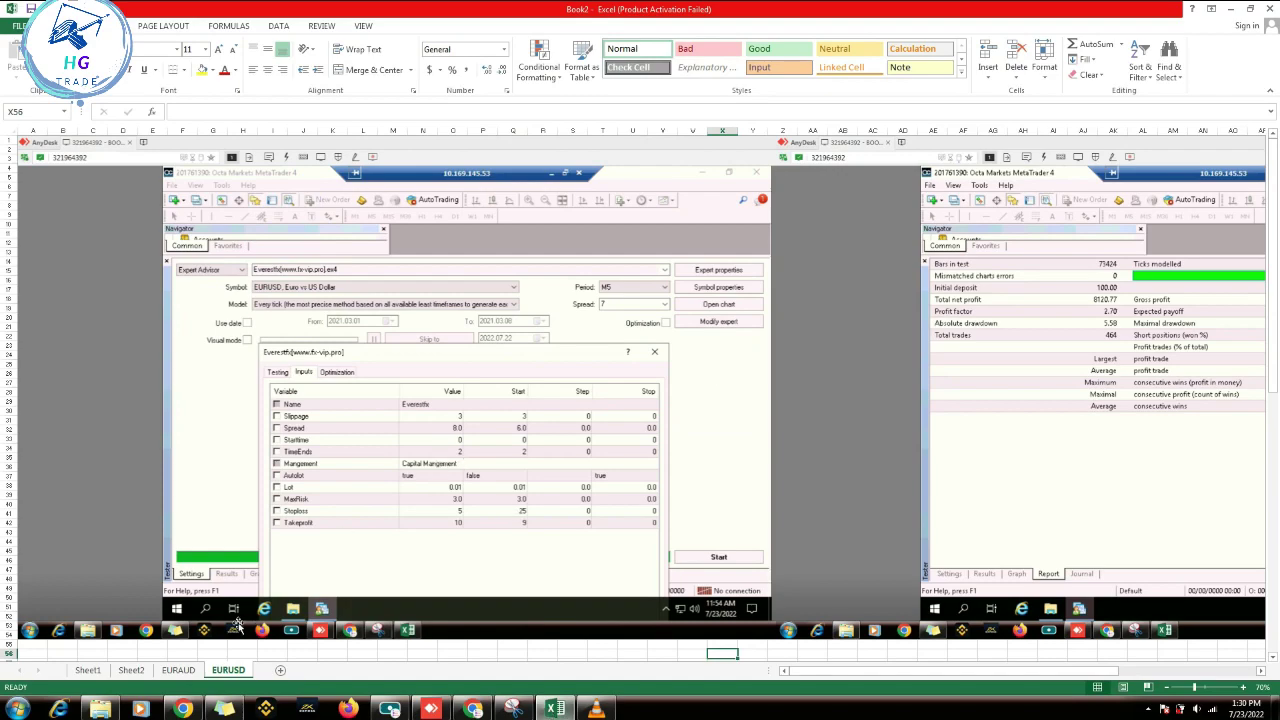
pyautogui.click(180, 670)
pyautogui.scroll(3, 640, 400)
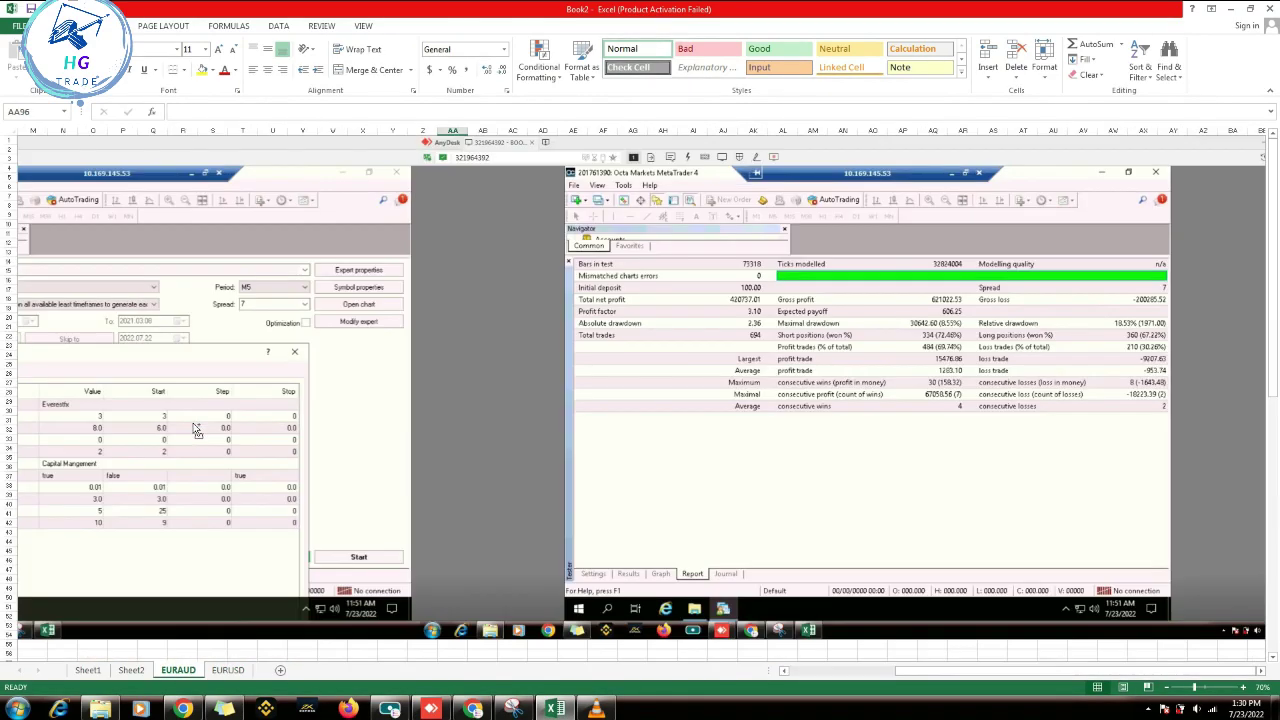
pyautogui.moveTo(880, 671)
pyautogui.mouseDown()
pyautogui.moveTo(999, 677)
pyautogui.moveTo(820, 677)
pyautogui.mouseUp()
pyautogui.scroll(-5, 691, 503)
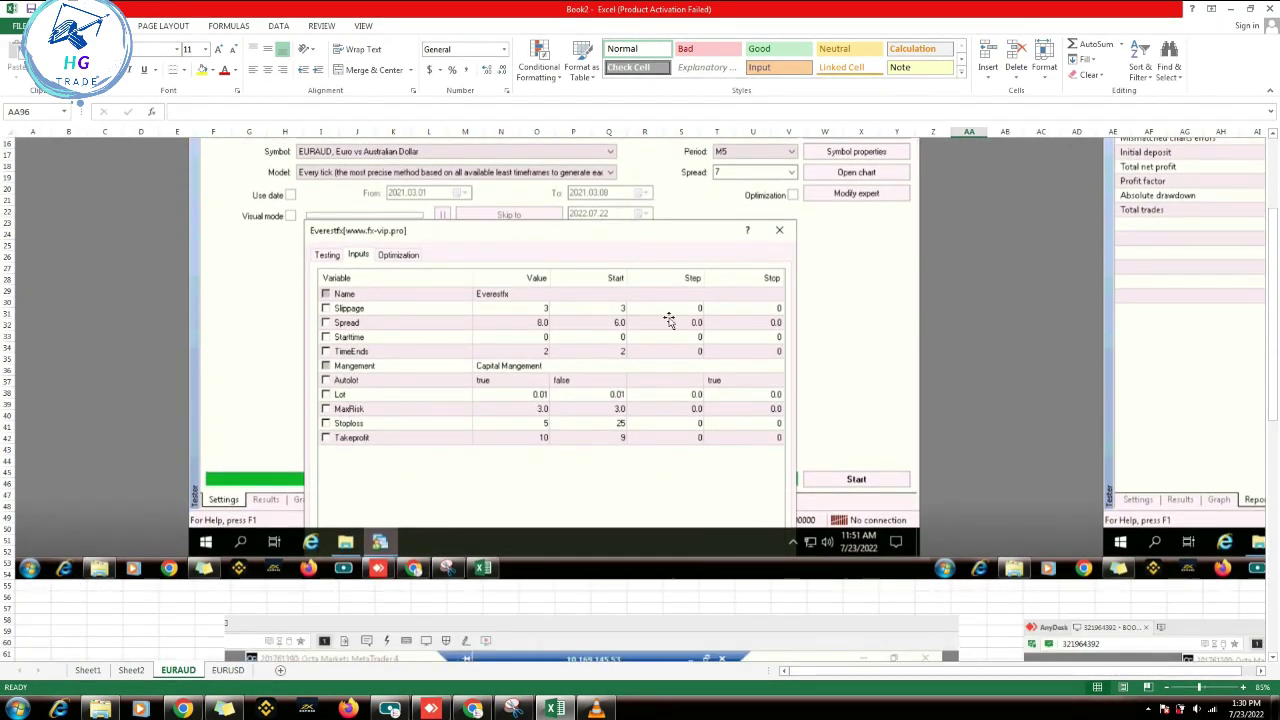
# Step: Set Everestfx Stoploss to 5 and Takeprofit to 10, then start the EURAUD backtest
pyautogui.click(430, 708)
pyautogui.click(630, 327)
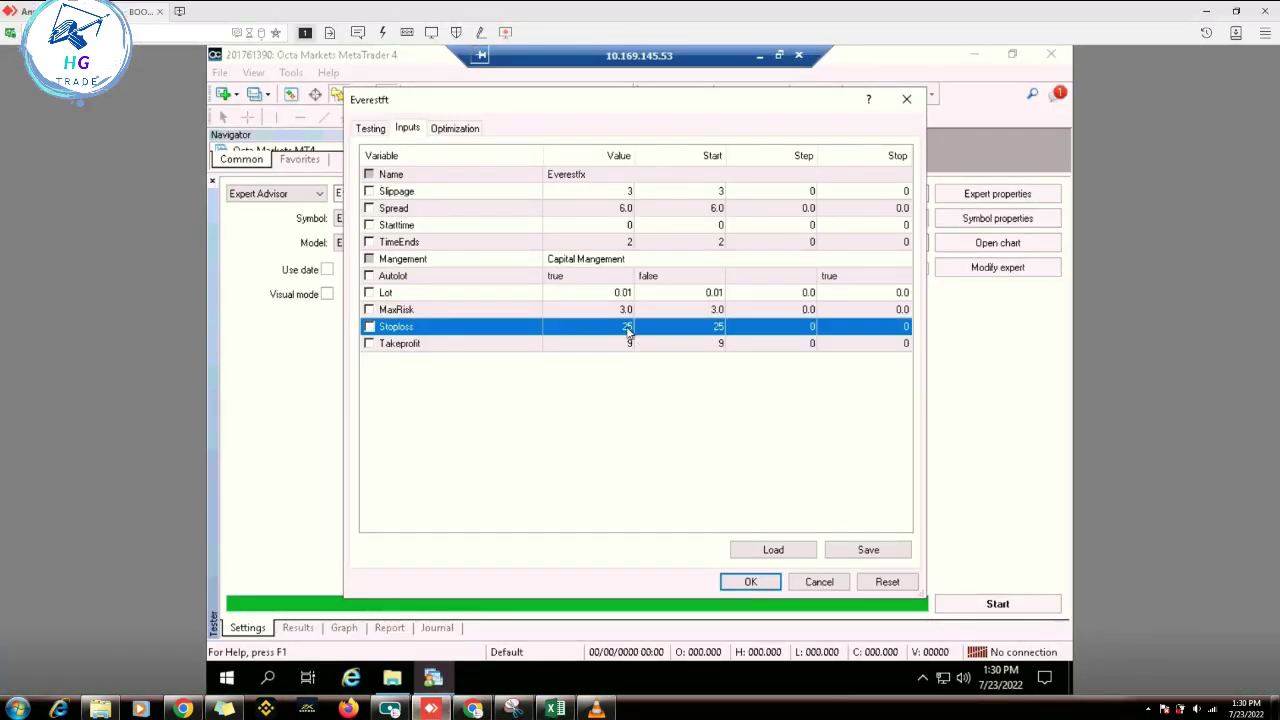
pyautogui.write('5')
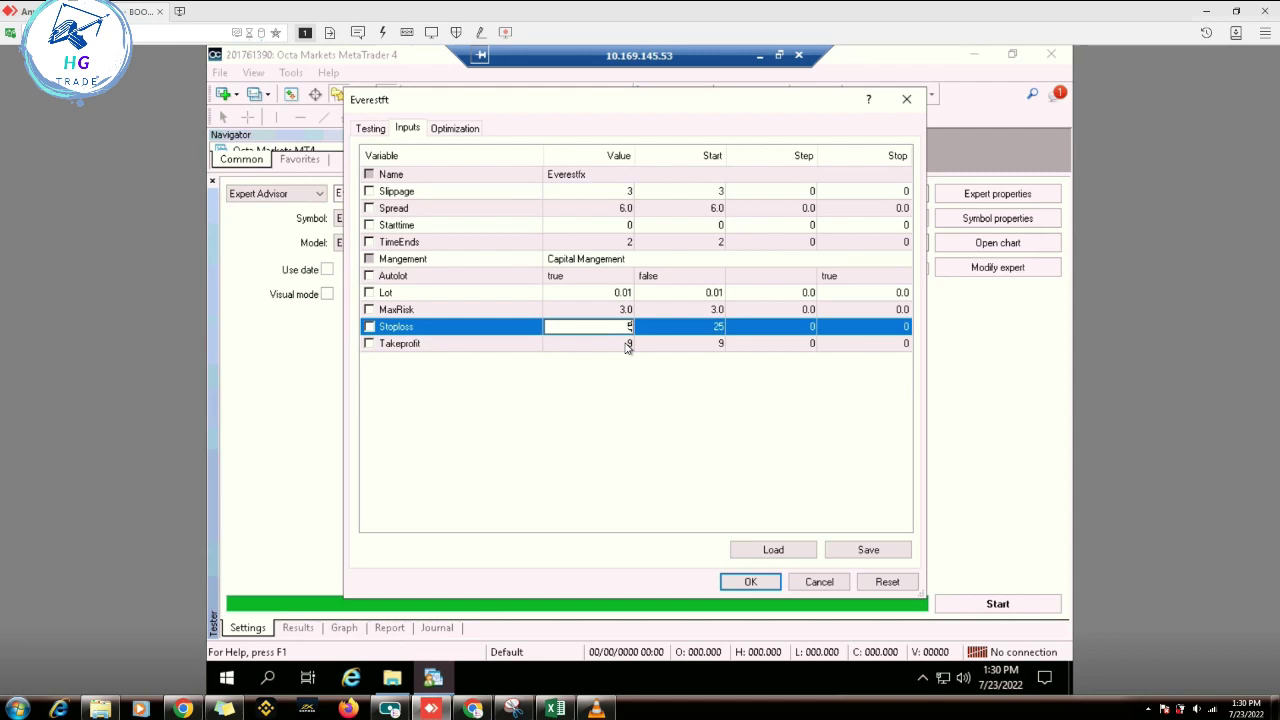
pyautogui.press('Down')
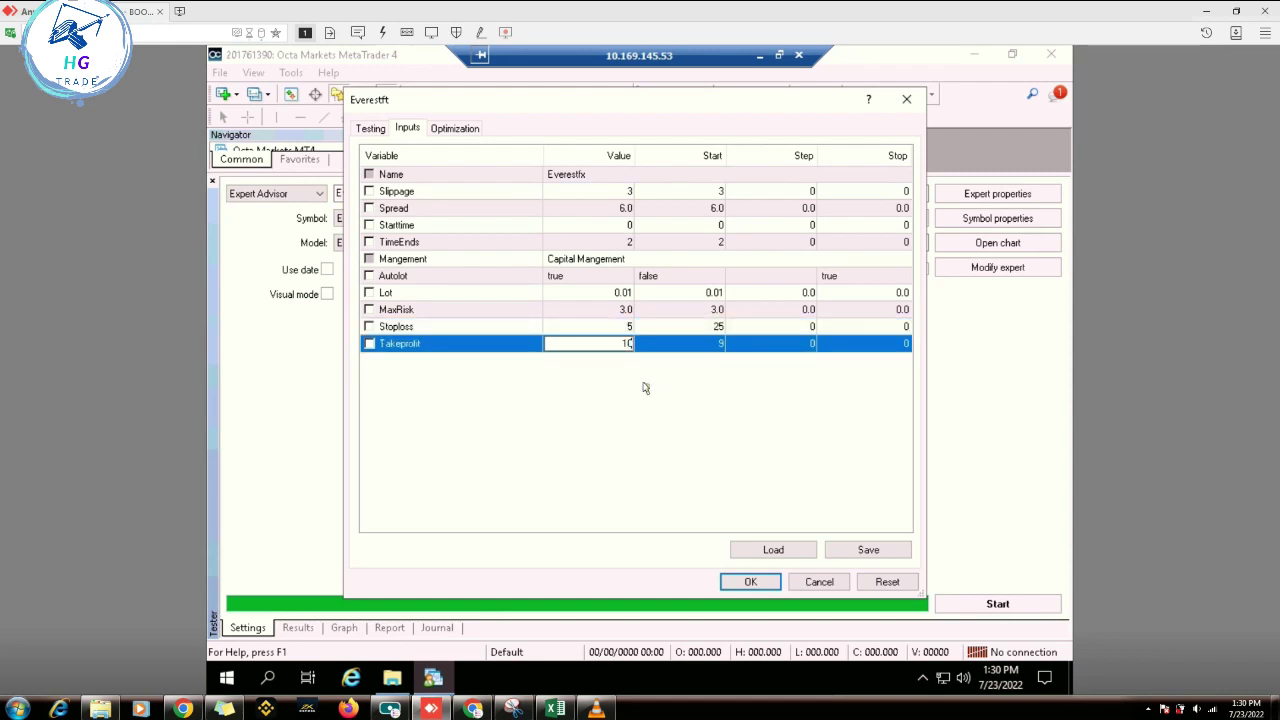
pyautogui.click(740, 580)
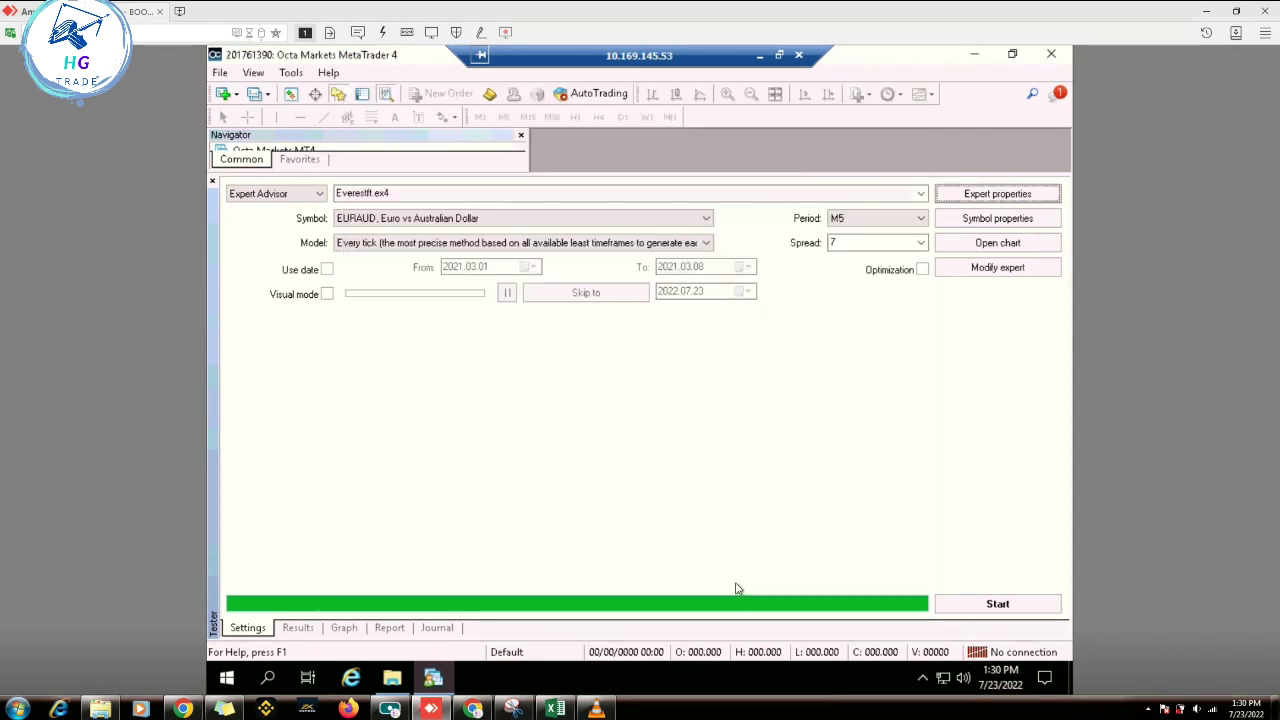
pyautogui.click(975, 604)
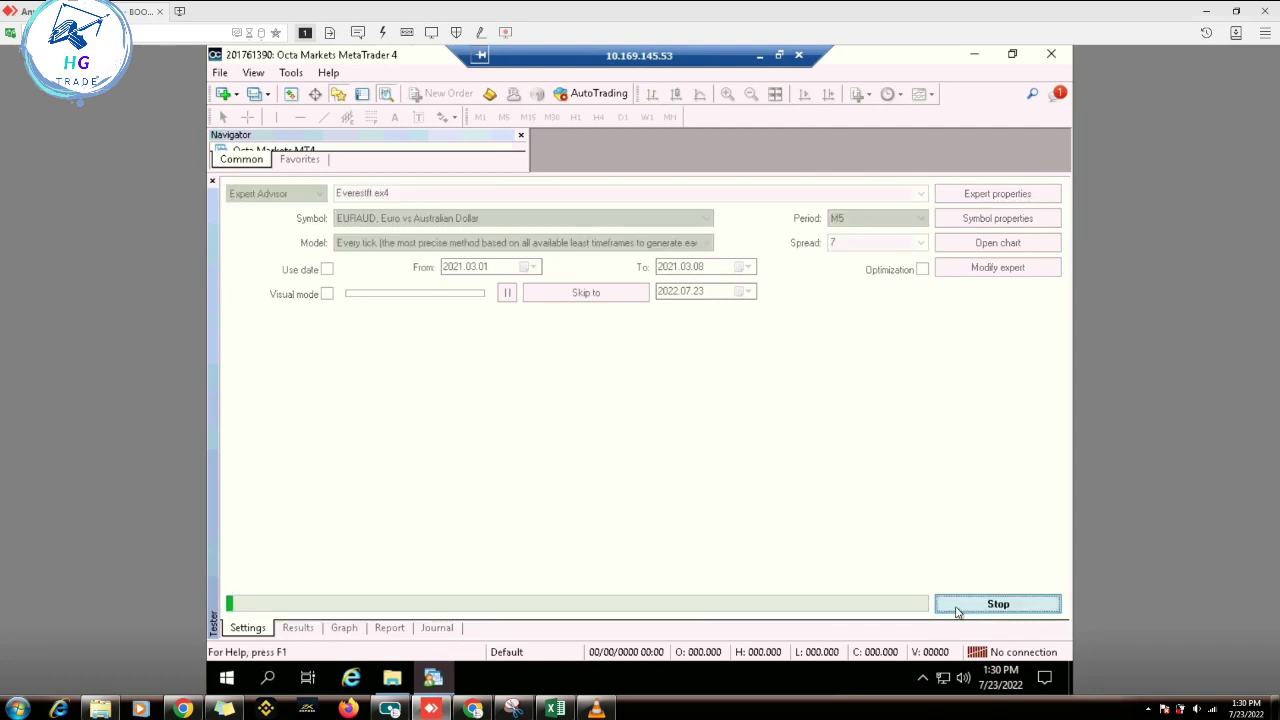
# Step: Inspect the custom test's early trades, including take-profit trade 3, and its balance curve
pyautogui.click(297, 628)
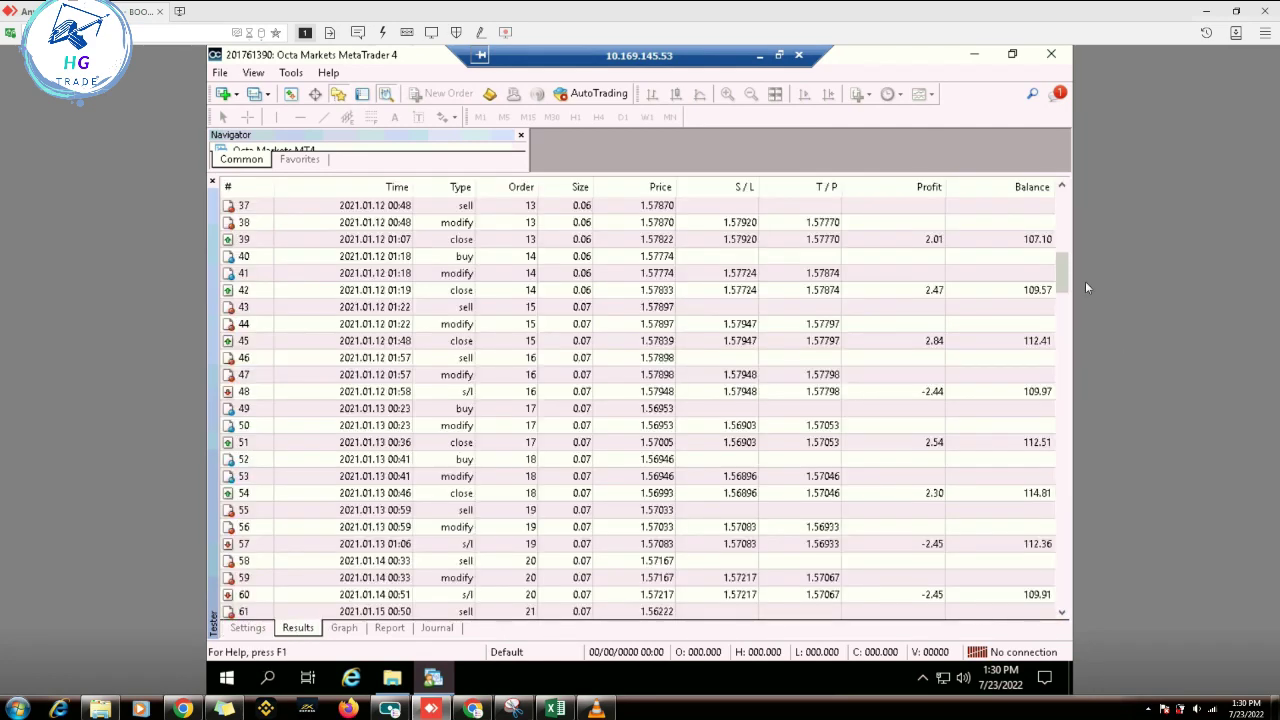
pyautogui.moveTo(1069, 265); pyautogui.dragTo(1063, 190)
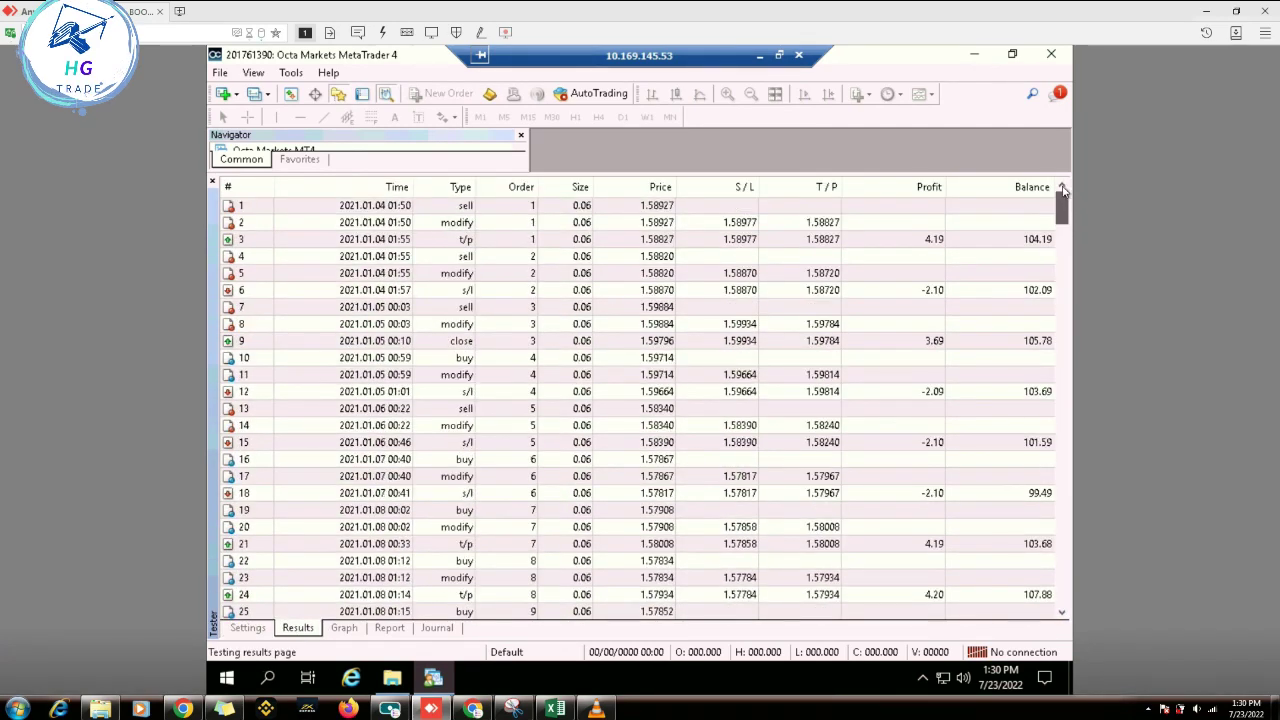
pyautogui.click(878, 243)
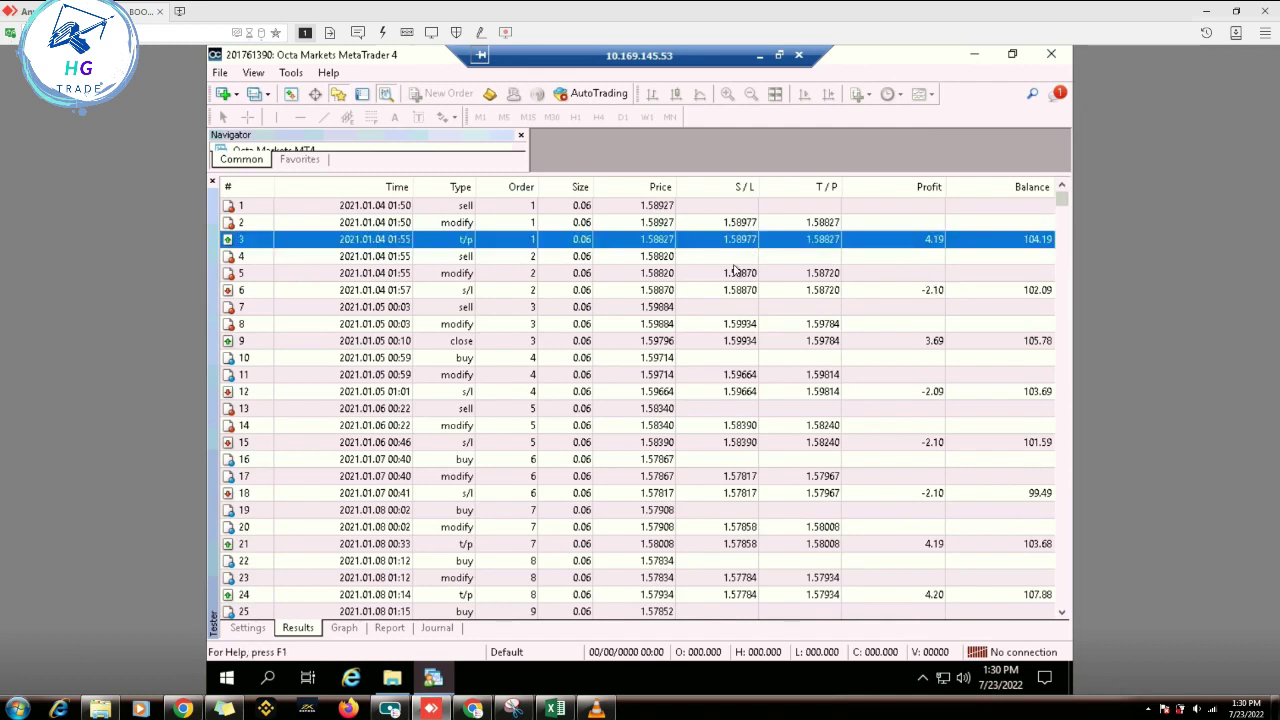
pyautogui.scroll(-1, 703, 287)
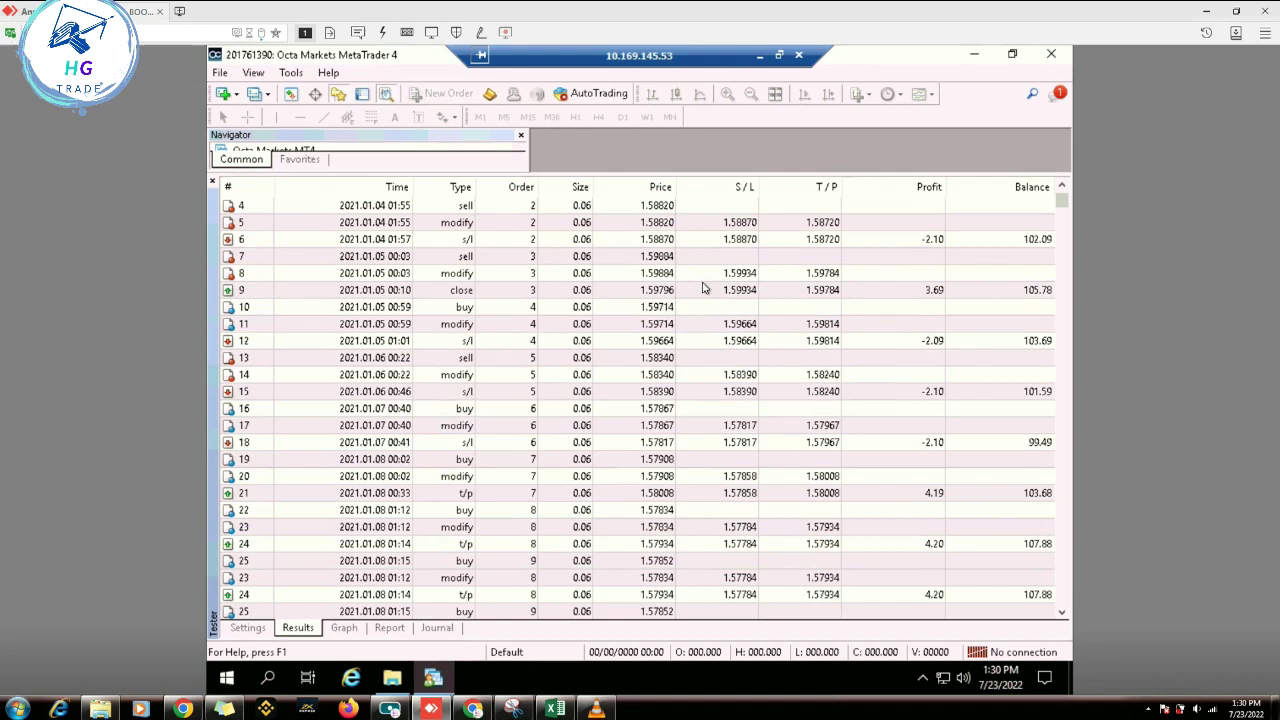
pyautogui.click(343, 630)
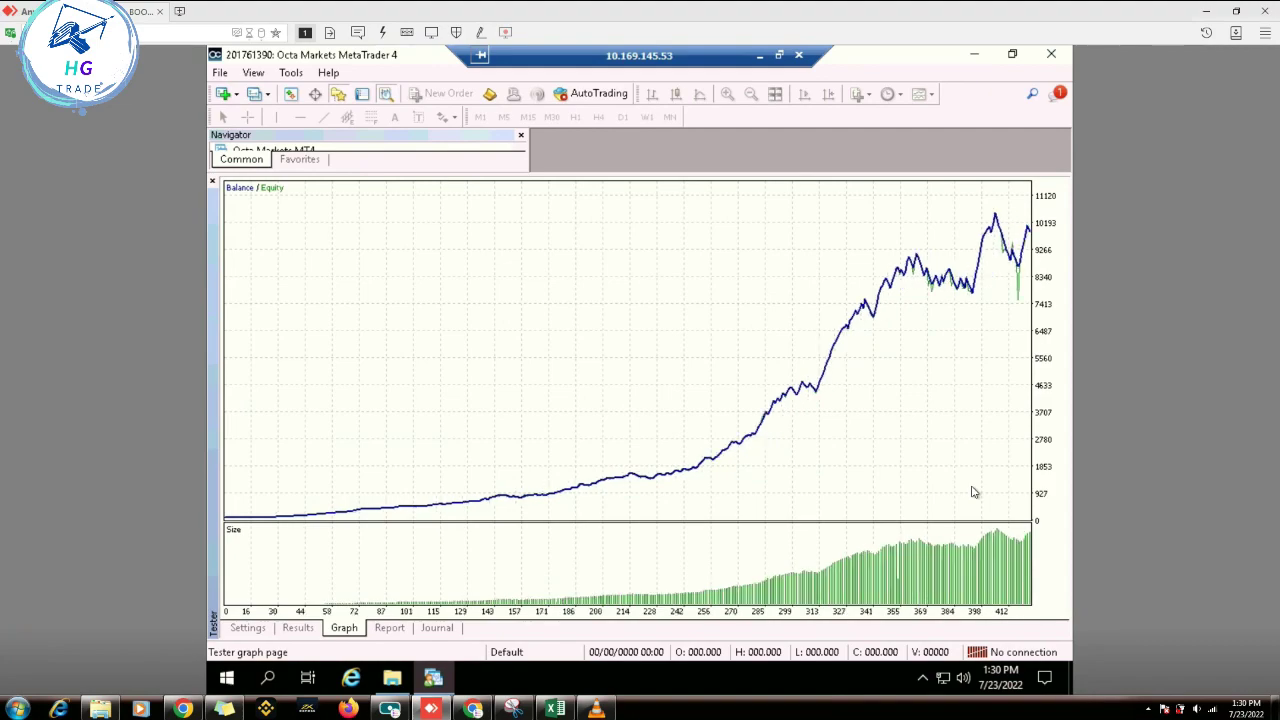
pyautogui.click(297, 627)
# Step: Scroll to the final trade and open the report: 420737.01 net profit over 694 trades
pyautogui.scroll(-20, 473, 393)
pyautogui.scroll(-20, 700, 420)
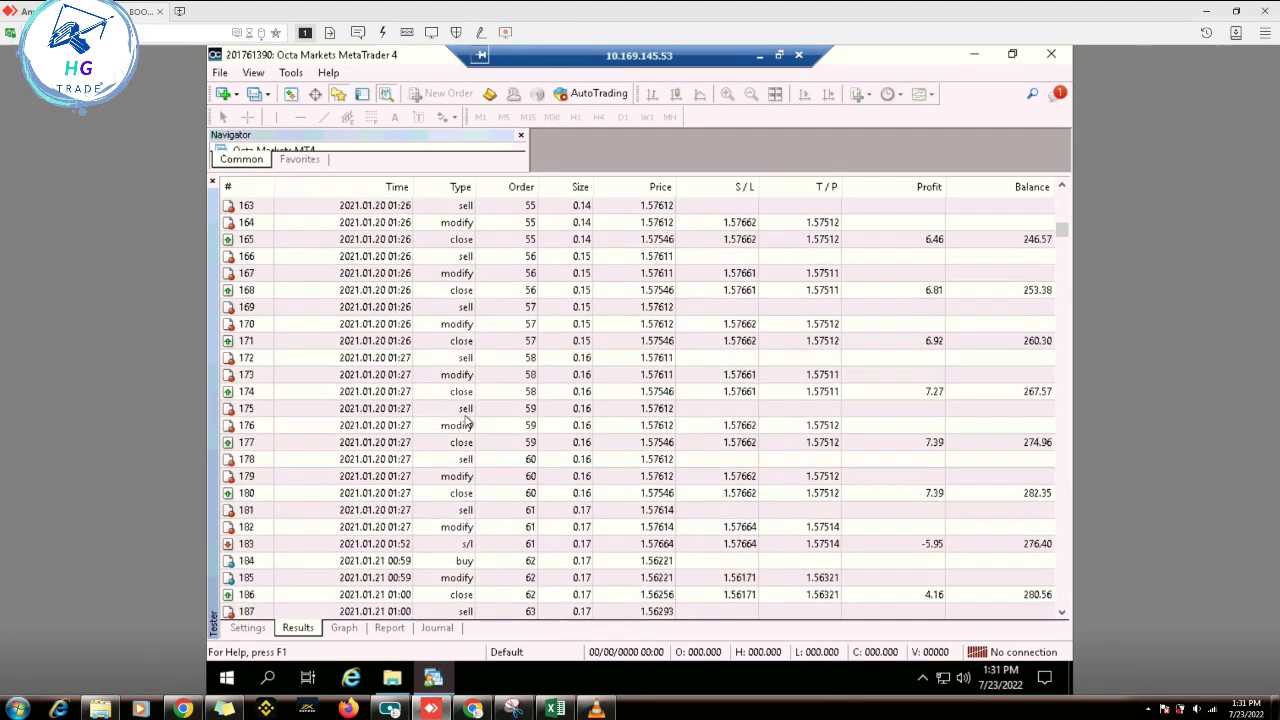
pyautogui.scroll(-20, 900, 430)
pyautogui.scroll(-3, 1000, 440)
pyautogui.click(1056, 442)
pyautogui.moveTo(1056, 444)
pyautogui.mouseDown()
pyautogui.moveTo(1073, 553)
pyautogui.moveTo(1062, 600)
pyautogui.mouseUp()
pyautogui.click(1000, 596)
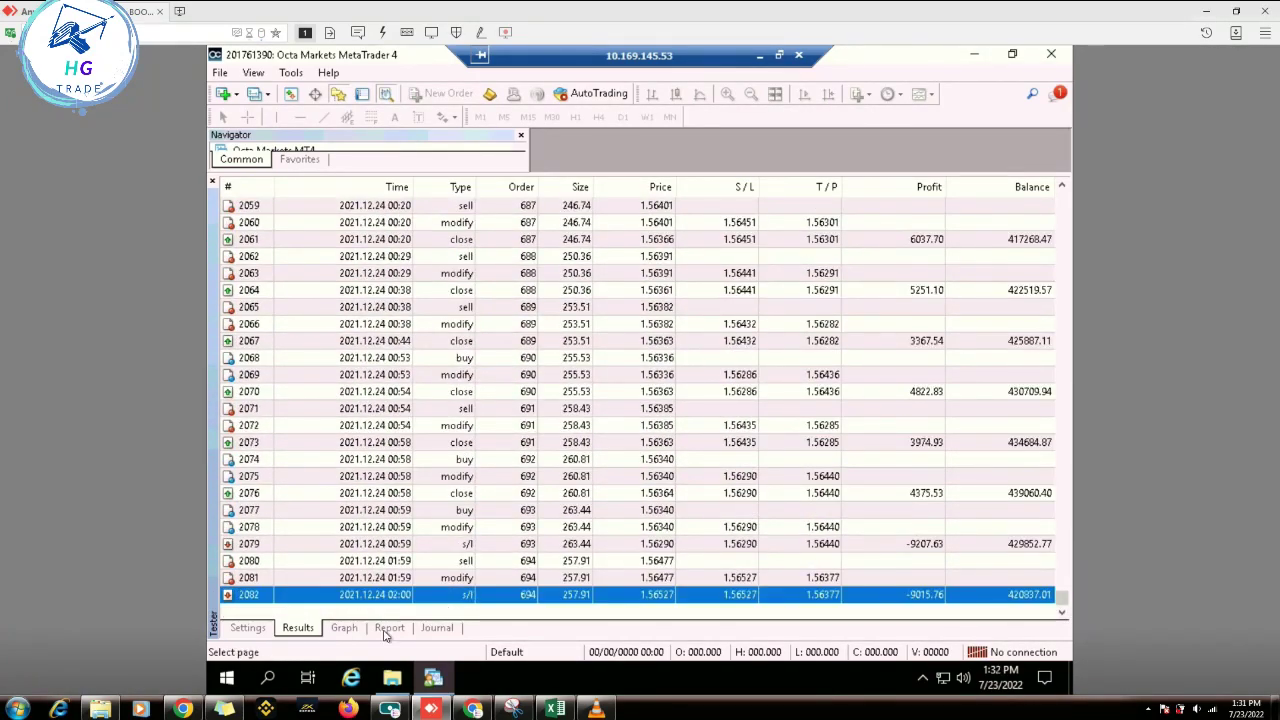
pyautogui.click(389, 627)
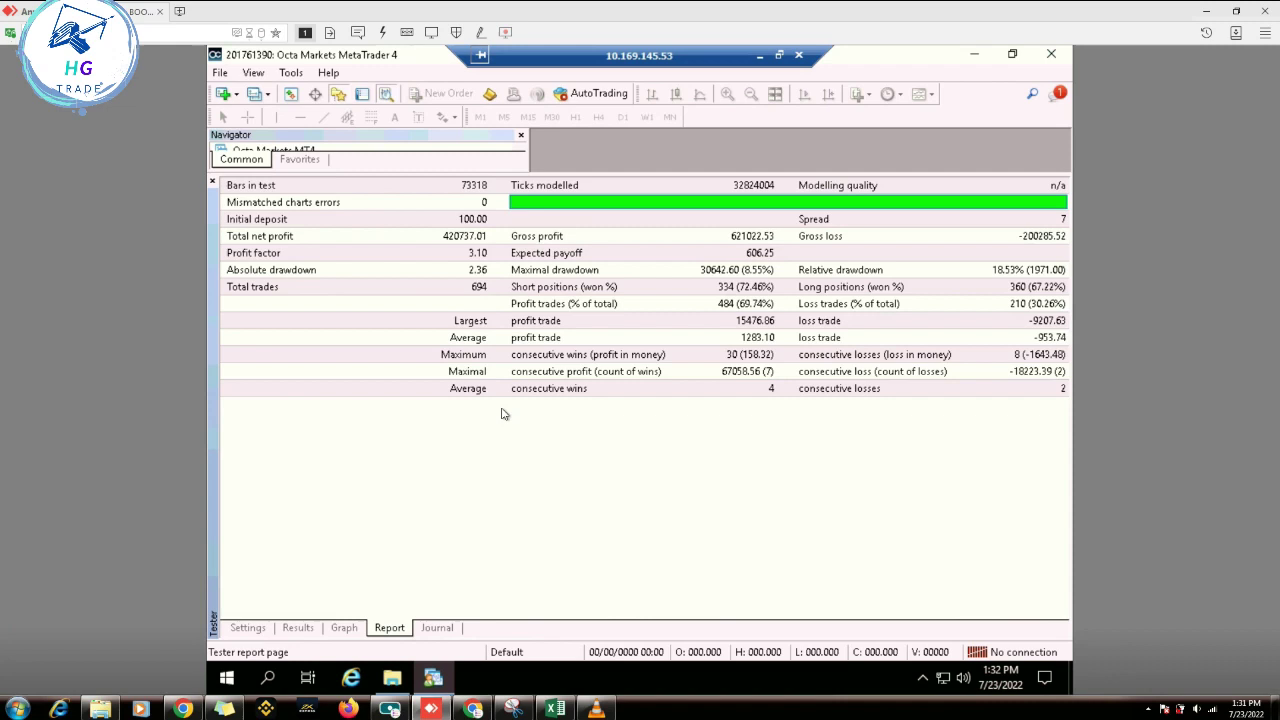